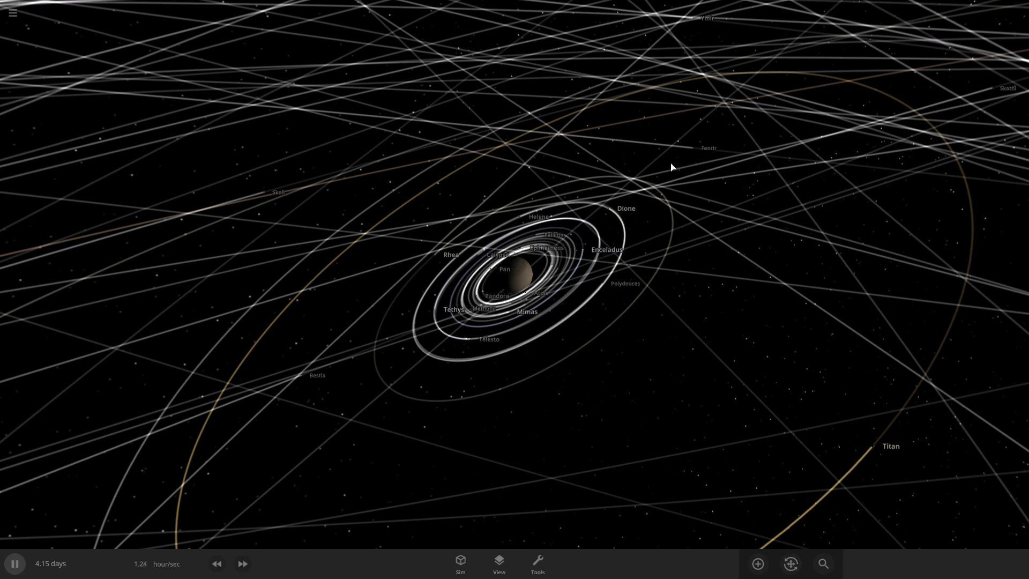
Step: Set the view's lighting mode to Flash Light and close the view settings
{"action": "left_click", "coordinate": [499, 570]}
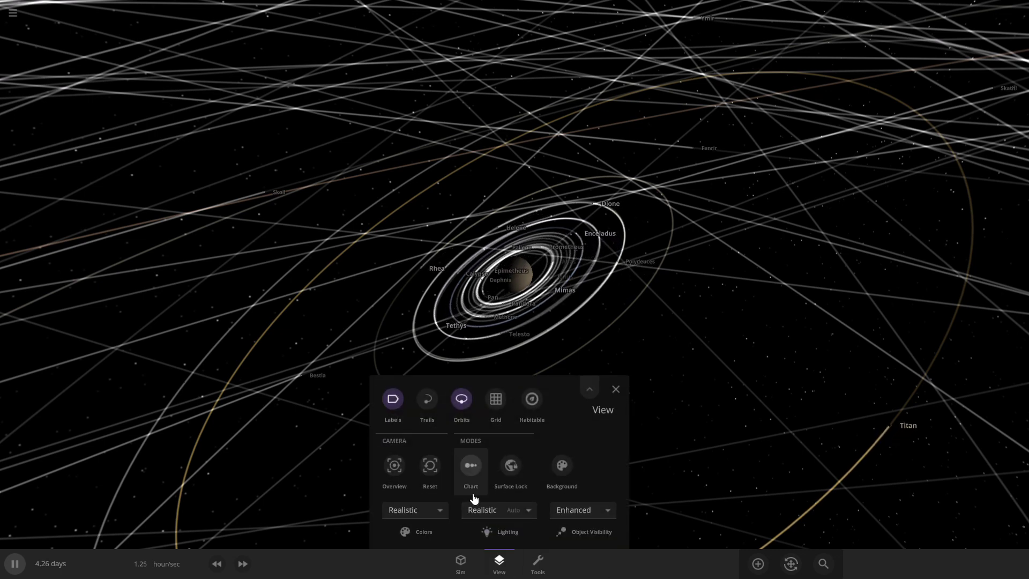
{"action": "left_click", "coordinate": [491, 508]}
{"action": "left_click", "coordinate": [511, 483]}
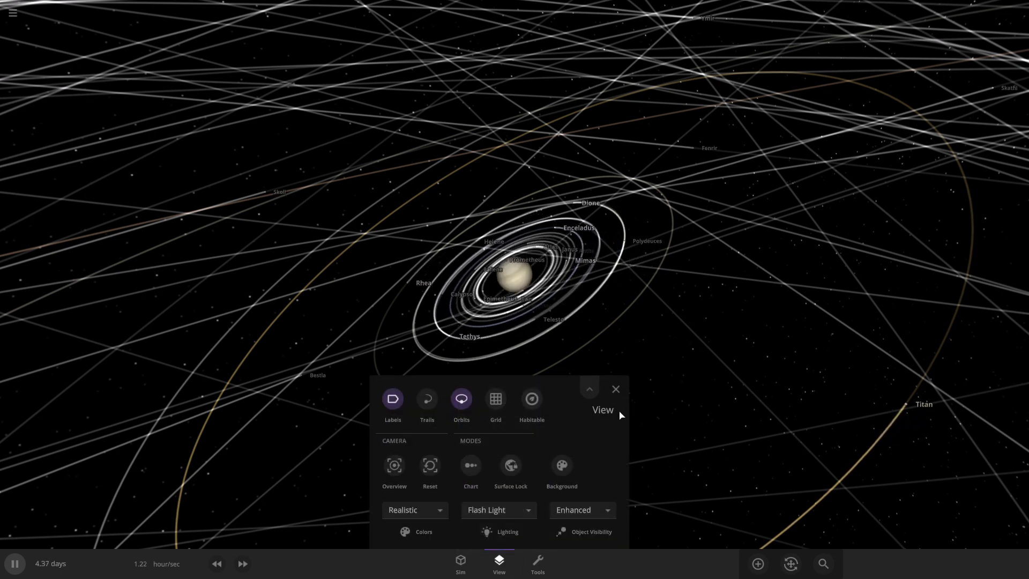
{"action": "left_click", "coordinate": [616, 390]}
Step: Add the planet Mercury in Orbit mode around Saturn, close to the orbit of Rhea
{"action": "scroll", "coordinate": [348, 294], "scroll_direction": "down", "scroll_amount": 10}
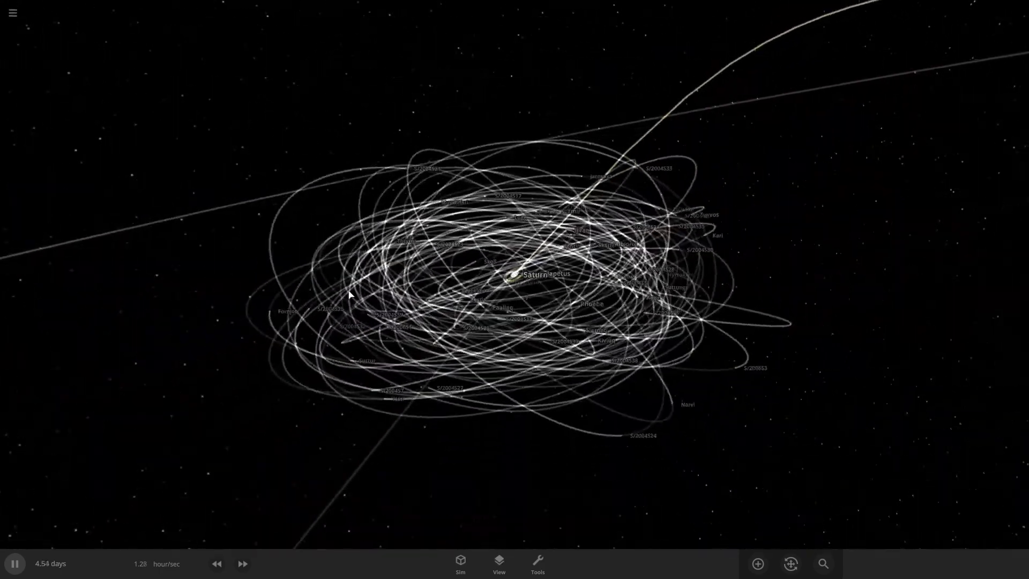
{"action": "left_click_drag", "start_coordinate": [349, 293], "coordinate": [648, 349]}
{"action": "scroll", "coordinate": [878, 308], "scroll_direction": "down", "scroll_amount": 3}
{"action": "scroll", "coordinate": [677, 322], "scroll_direction": "up", "scroll_amount": 5}
{"action": "left_click", "coordinate": [757, 565]}
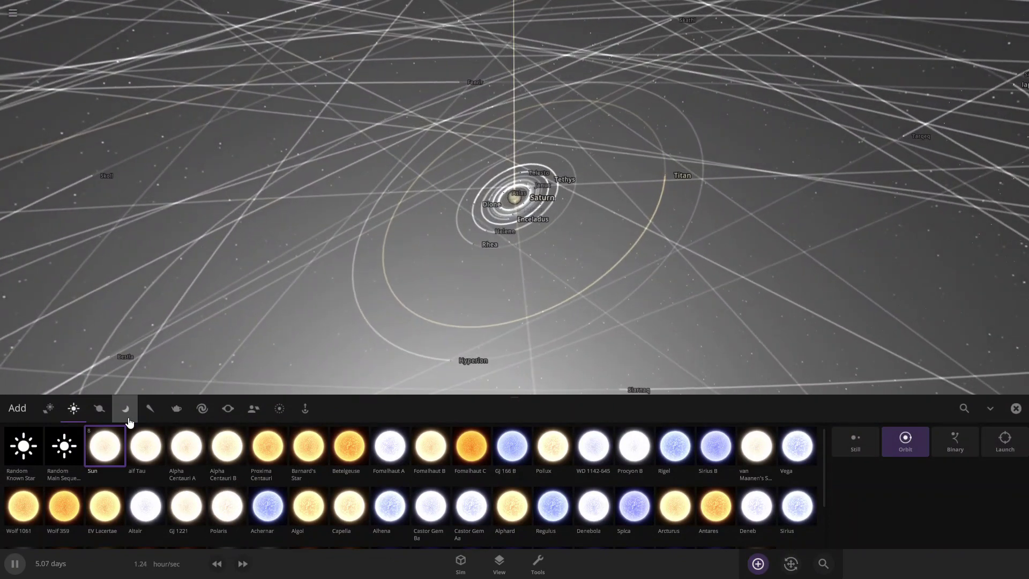
{"action": "left_click", "coordinate": [125, 409]}
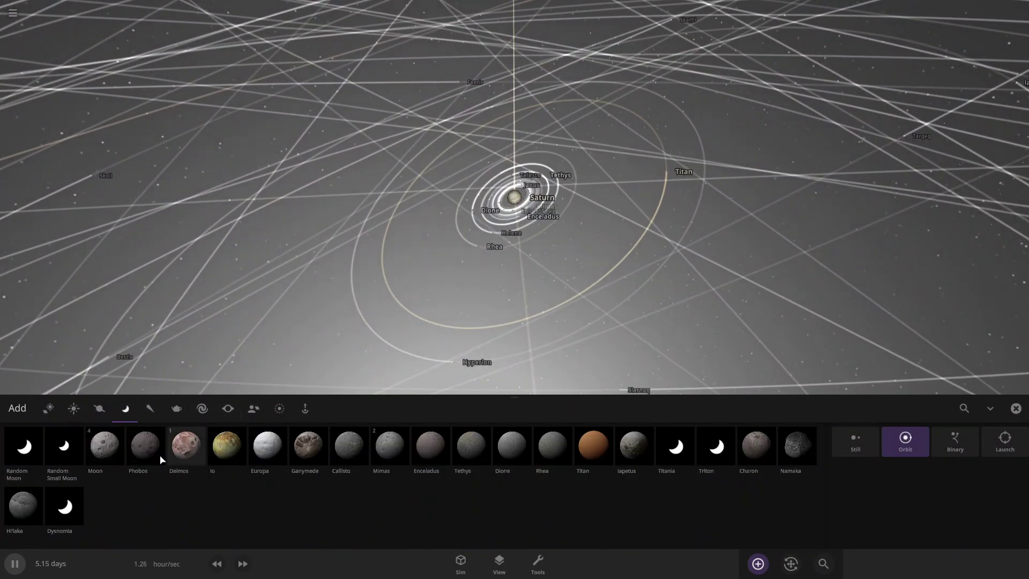
{"action": "left_click", "coordinate": [73, 414]}
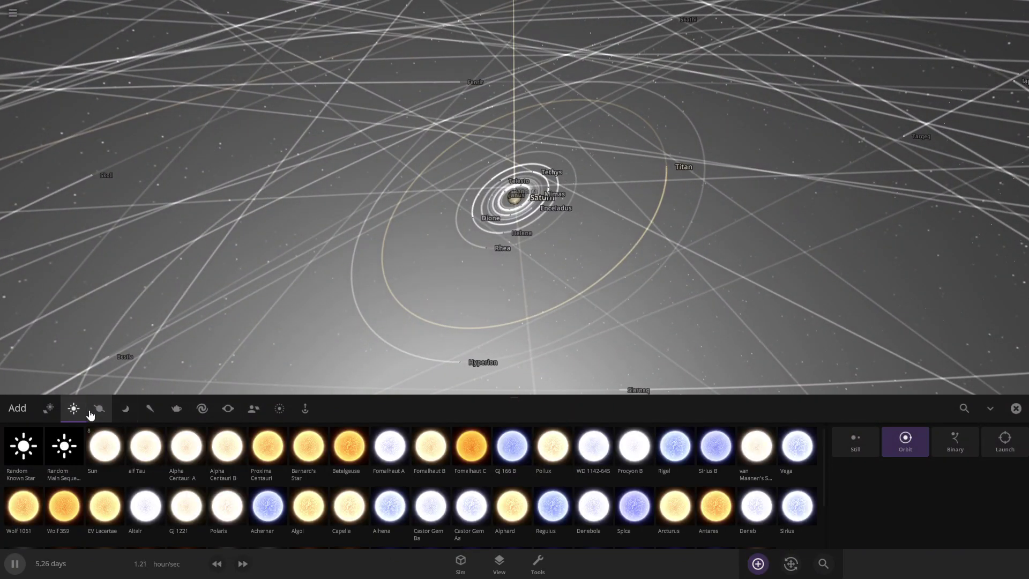
{"action": "left_click", "coordinate": [99, 409]}
{"action": "left_click", "coordinate": [186, 446]}
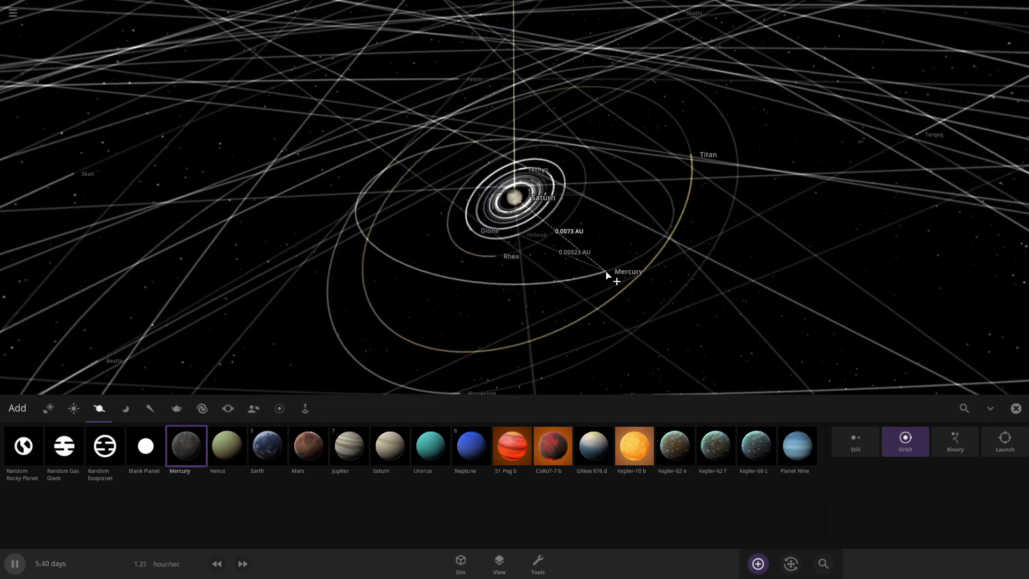
{"action": "scroll", "coordinate": [603, 272], "scroll_direction": "up", "scroll_amount": 5}
{"action": "right_click_drag", "start_coordinate": [588, 262], "coordinate": [522, 271]}
{"action": "scroll", "coordinate": [521, 272], "scroll_direction": "down", "scroll_amount": 3}
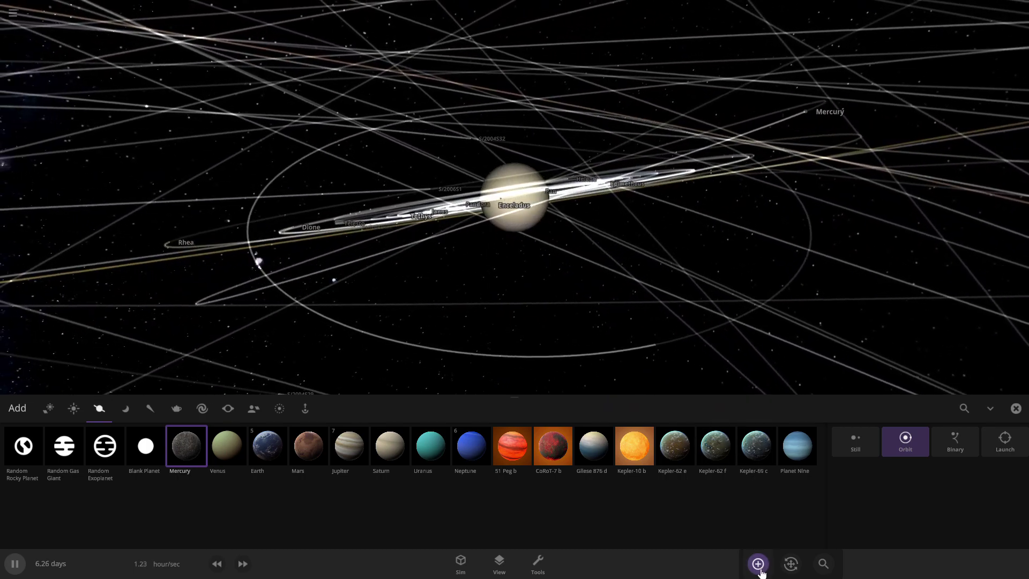
{"action": "left_click", "coordinate": [757, 564]}
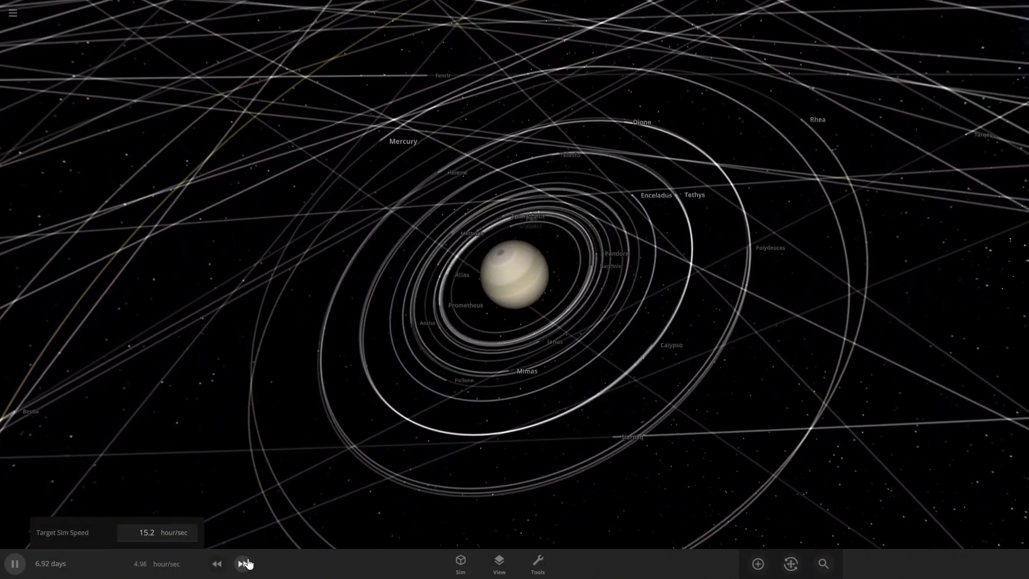
Step: Speed the simulation up to about 21 hours per second and view Mercury's orbit around Saturn
{"action": "left_click", "coordinate": [243, 563]}
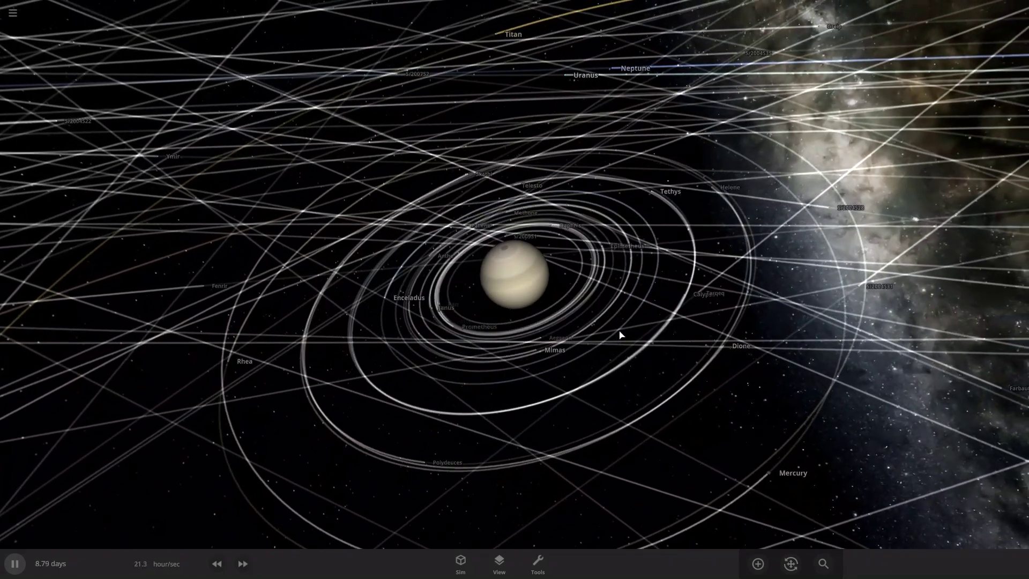
{"action": "scroll", "coordinate": [620, 335], "scroll_direction": "down", "scroll_amount": 4}
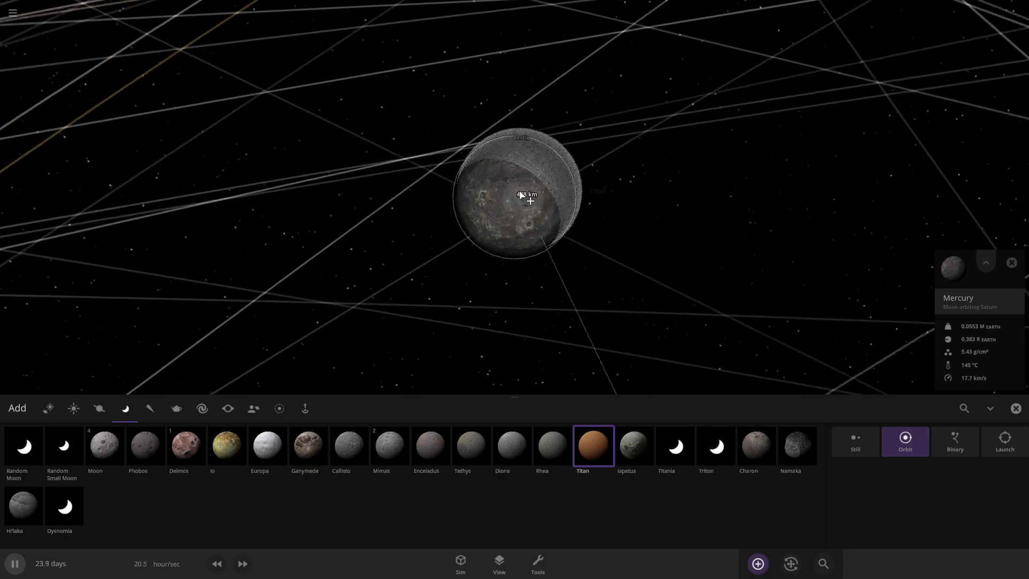
{"action": "scroll", "coordinate": [686, 355], "scroll_direction": "down", "scroll_amount": 5}
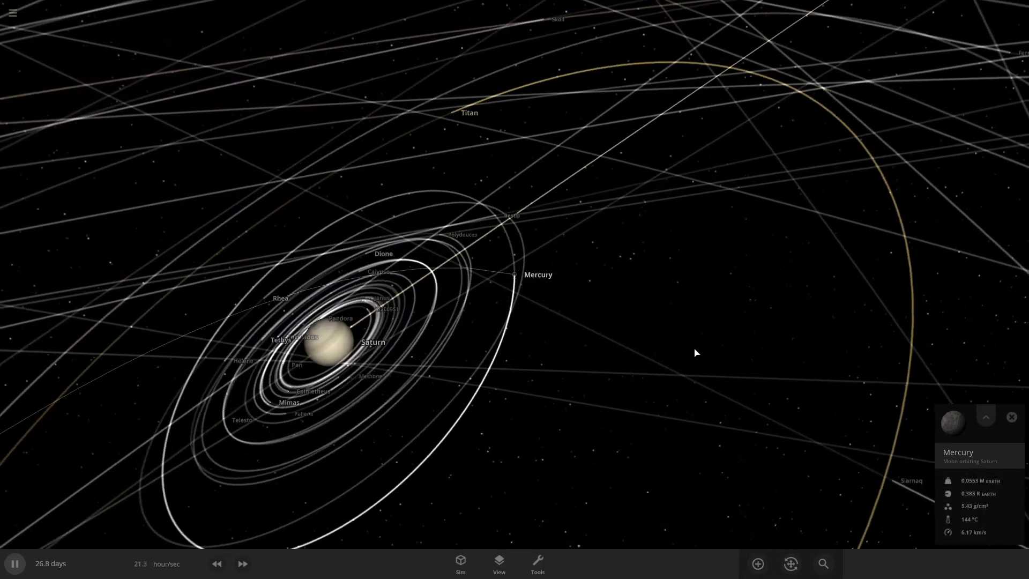
{"action": "right_click_drag", "start_coordinate": [695, 352], "coordinate": [879, 297]}
Step: Centre the view on Saturn and speed the running simulation up to about 15 days per second
{"action": "left_click", "coordinate": [15, 564]}
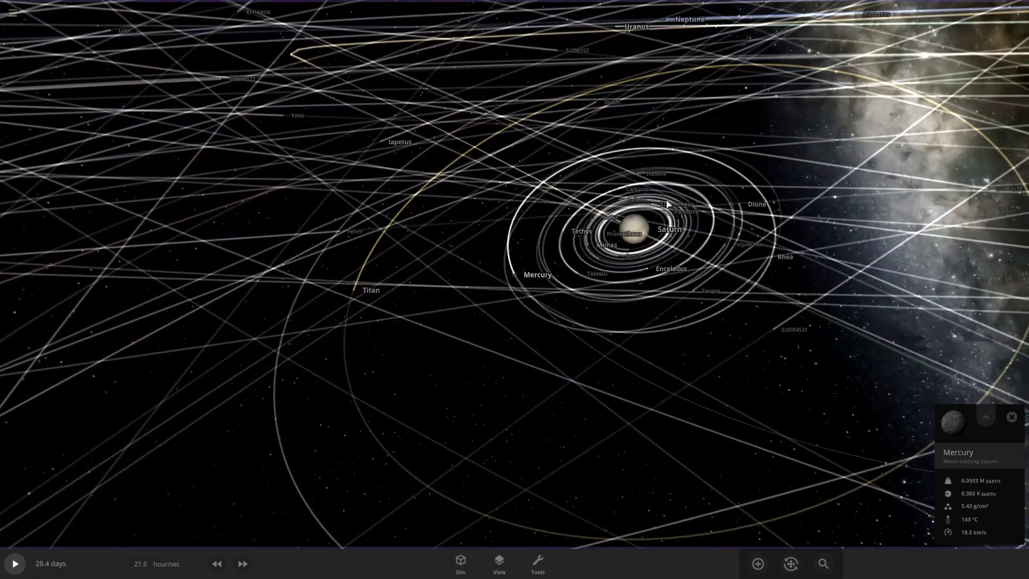
{"action": "double_click", "coordinate": [636, 230]}
{"action": "key", "text": "space"}
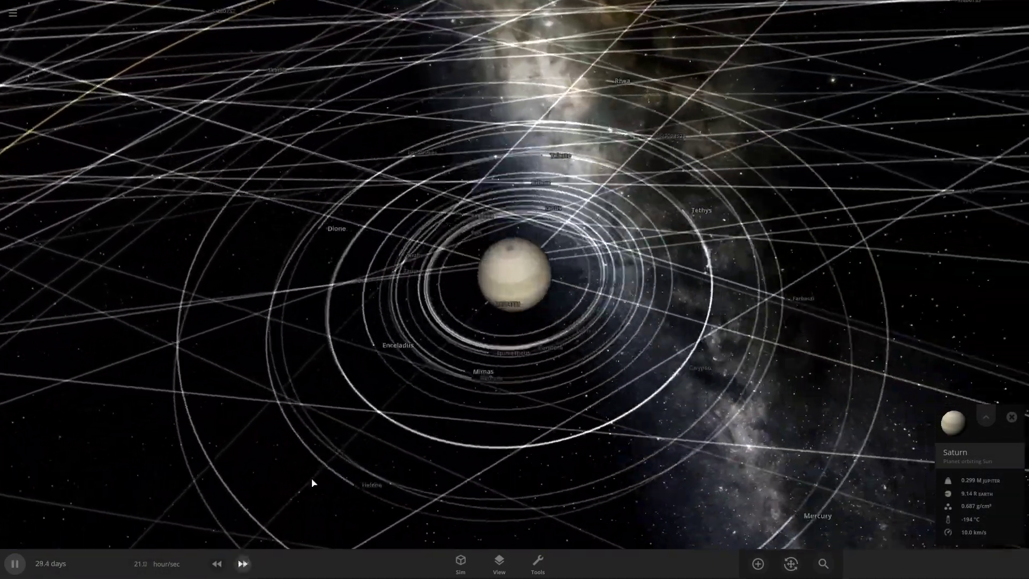
{"action": "right_click_drag", "start_coordinate": [528, 356], "coordinate": [648, 254]}
{"action": "scroll", "coordinate": [654, 255], "scroll_direction": "up", "scroll_amount": 4}
{"action": "left_click_drag", "start_coordinate": [648, 254], "coordinate": [749, 369]}
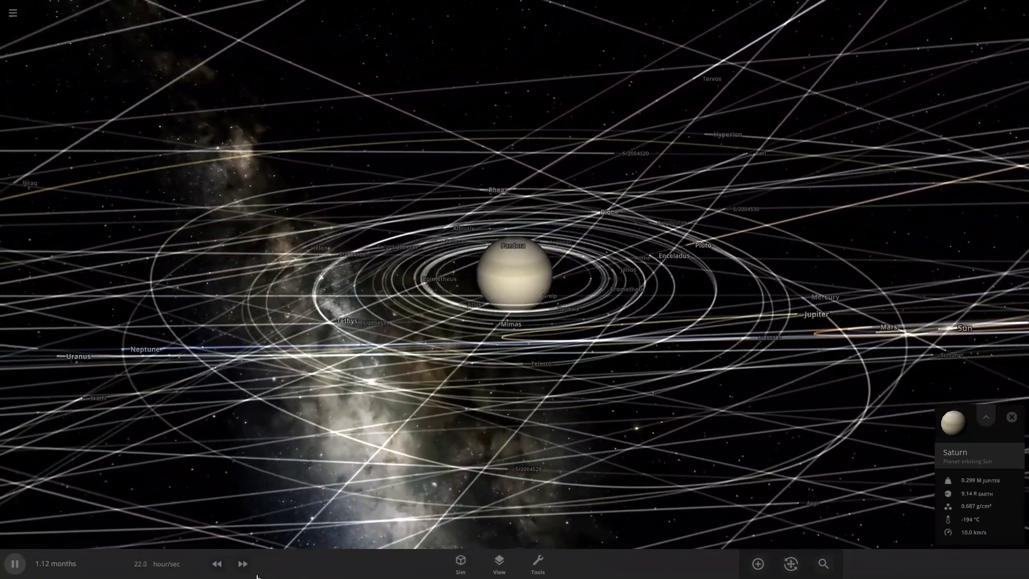
{"action": "left_click", "coordinate": [243, 564]}
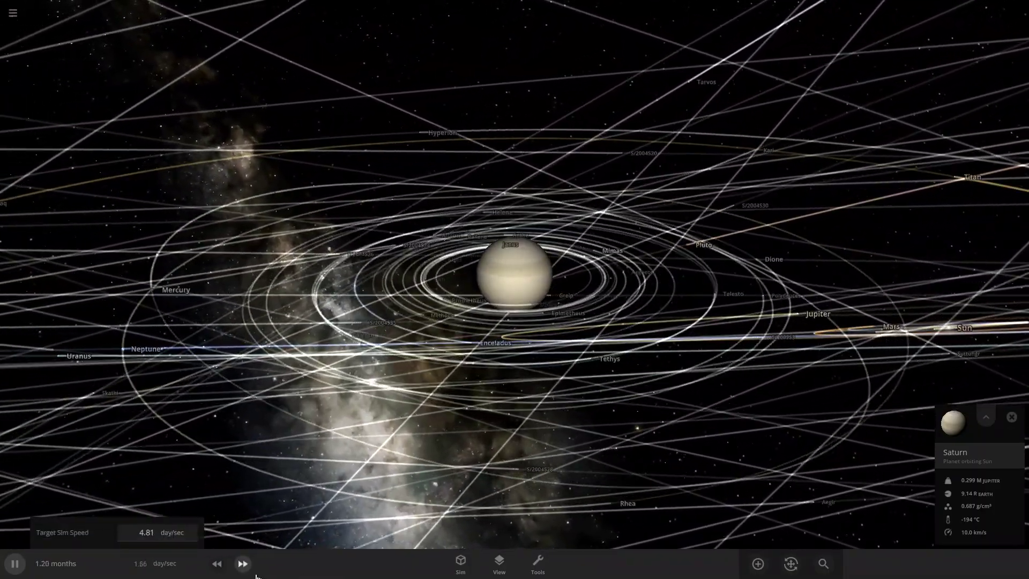
{"action": "left_click", "coordinate": [244, 564]}
Step: Examine the orbits of Mercury and Saturn's moons from far out and close up
{"action": "scroll", "coordinate": [452, 367], "scroll_direction": "down", "scroll_amount": 10}
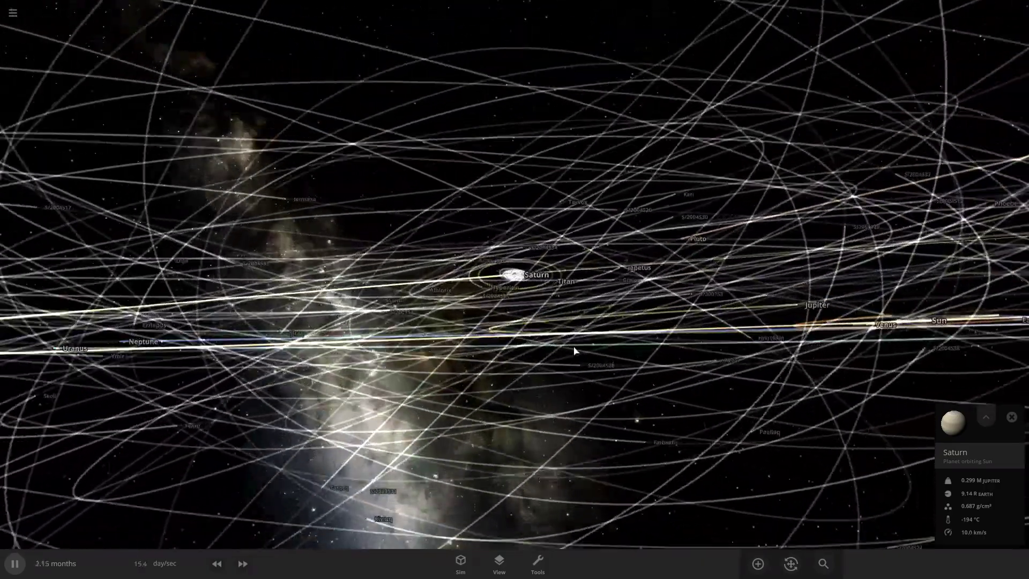
{"action": "scroll", "coordinate": [574, 351], "scroll_direction": "down", "scroll_amount": 5}
{"action": "left_click_drag", "start_coordinate": [540, 372], "coordinate": [551, 451]}
{"action": "scroll", "coordinate": [447, 432], "scroll_direction": "down", "scroll_amount": 10}
{"action": "scroll", "coordinate": [556, 452], "scroll_direction": "up", "scroll_amount": 10}
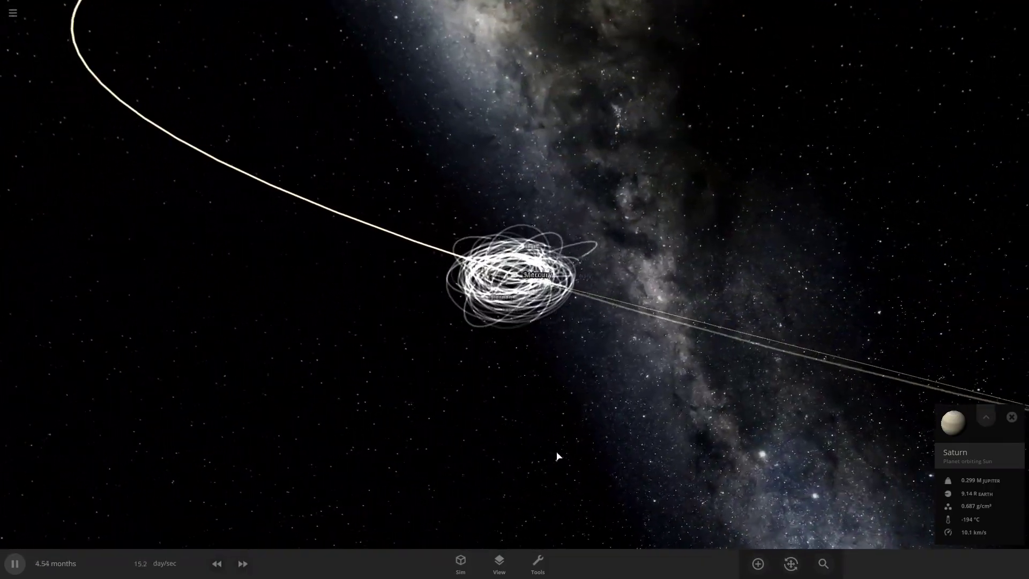
{"action": "scroll", "coordinate": [557, 453], "scroll_direction": "up", "scroll_amount": 5}
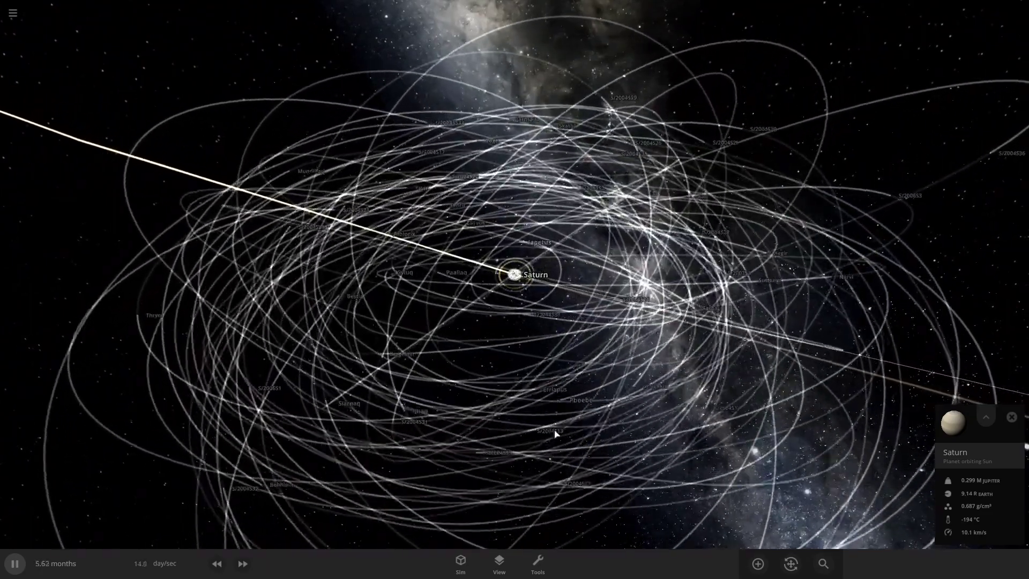
{"action": "scroll", "coordinate": [555, 433], "scroll_direction": "up", "scroll_amount": 5}
{"action": "left_click_drag", "start_coordinate": [622, 324], "coordinate": [517, 348]}
{"action": "scroll", "coordinate": [517, 348], "scroll_direction": "up", "scroll_amount": 3}
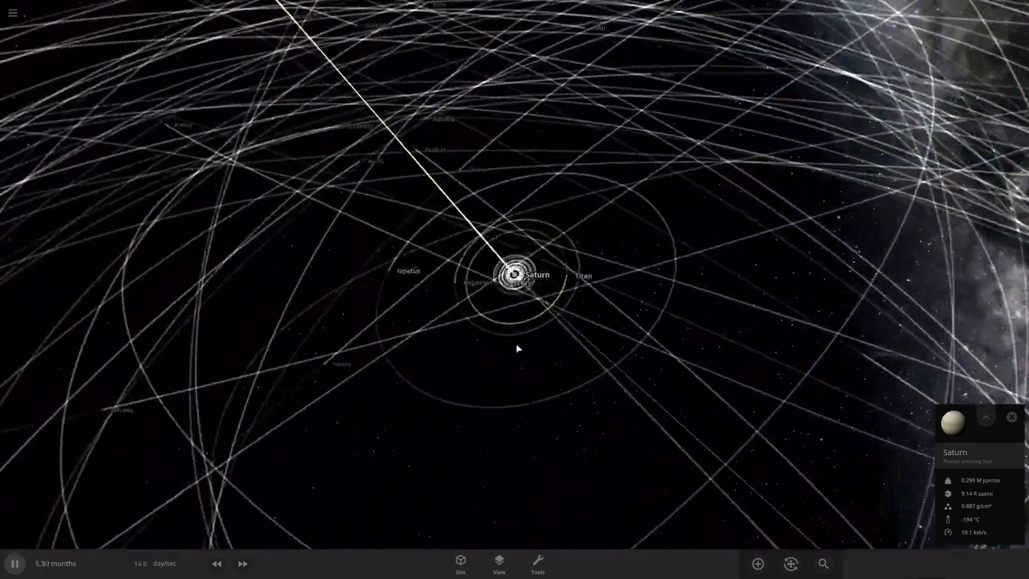
{"action": "scroll", "coordinate": [517, 347], "scroll_direction": "up", "scroll_amount": 5}
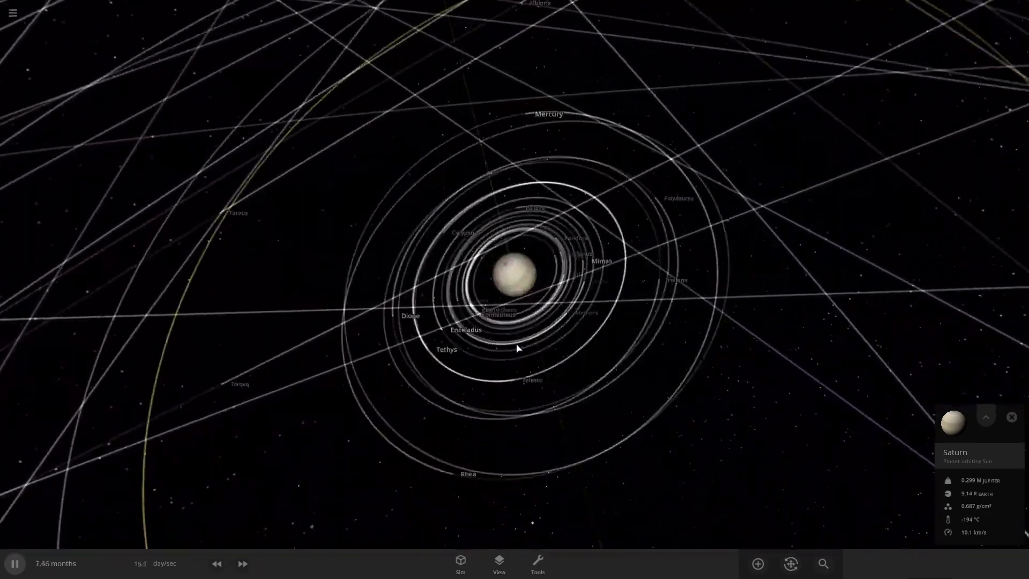
{"action": "left_click_drag", "start_coordinate": [518, 341], "coordinate": [536, 306]}
Step: Pause the simulation and shift Mercury to a new position near Saturn with the Move tool
{"action": "left_click", "coordinate": [10, 569]}
{"action": "left_click_drag", "start_coordinate": [558, 402], "coordinate": [571, 390]}
{"action": "left_click", "coordinate": [791, 564]}
{"action": "scroll", "coordinate": [770, 475], "scroll_direction": "down", "scroll_amount": 3}
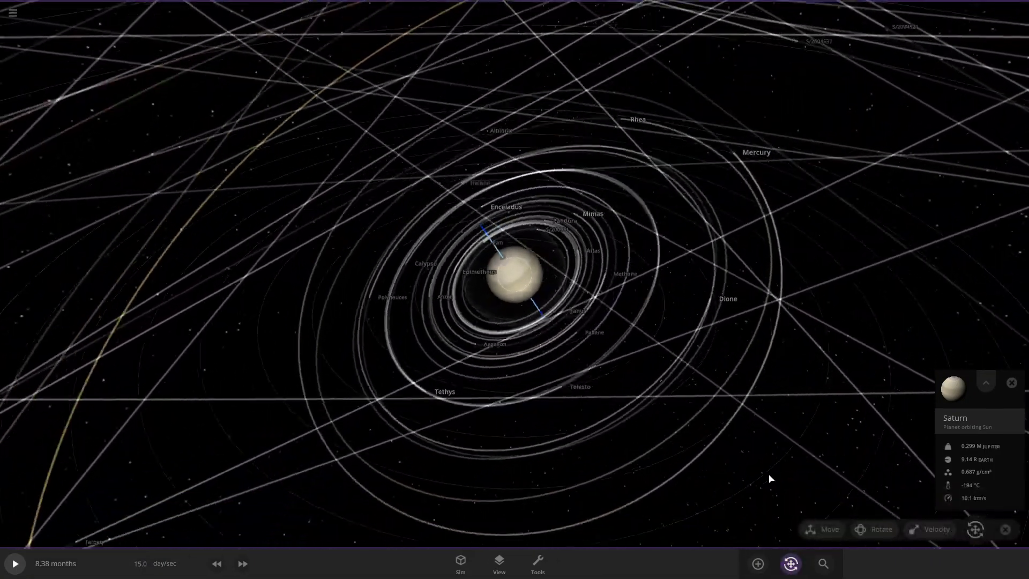
{"action": "left_click_drag", "start_coordinate": [762, 480], "coordinate": [627, 472]}
{"action": "scroll", "coordinate": [644, 474], "scroll_direction": "up", "scroll_amount": 4}
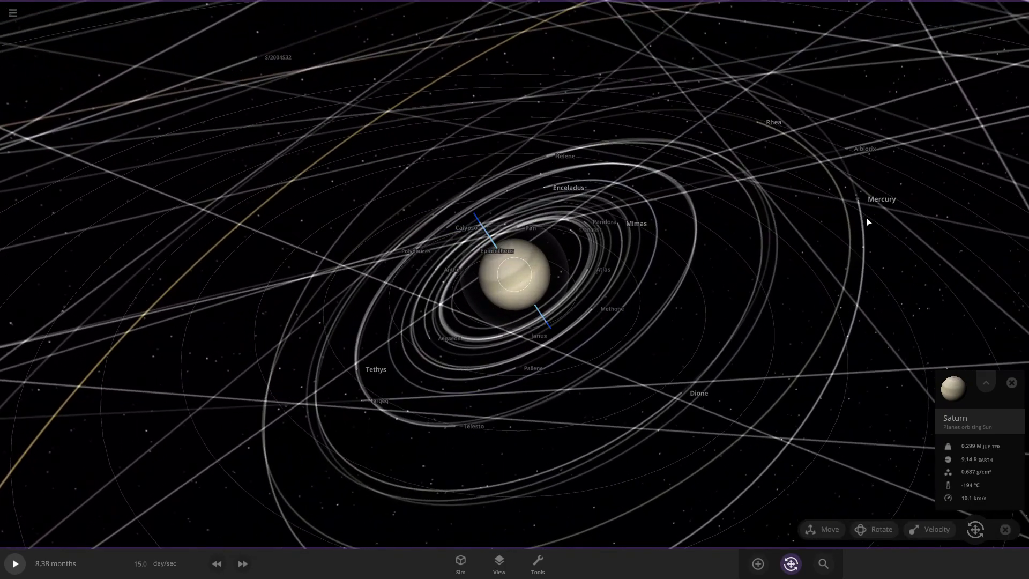
{"action": "left_click", "coordinate": [869, 206]}
{"action": "left_click_drag", "start_coordinate": [869, 206], "coordinate": [935, 184]}
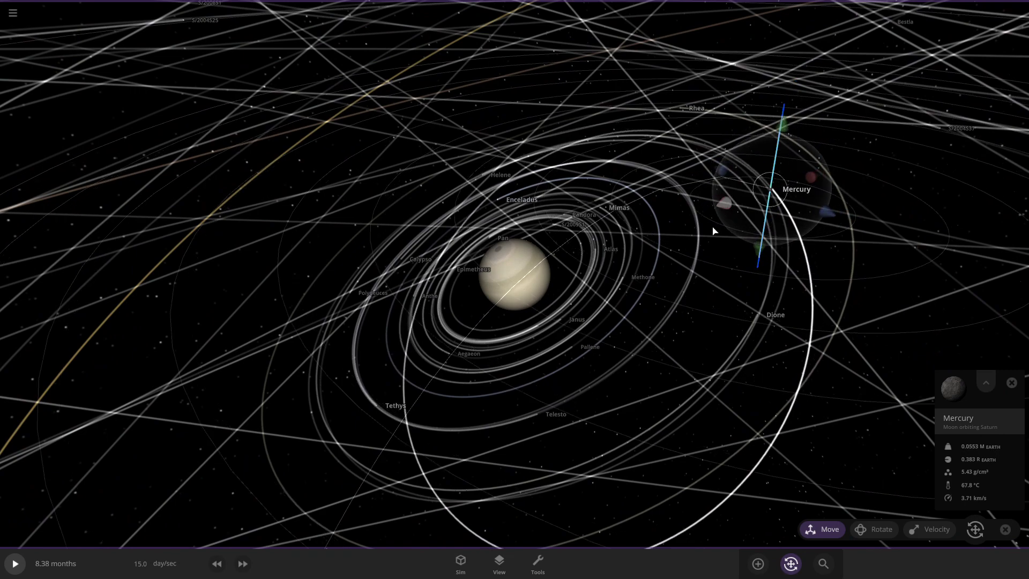
{"action": "left_click_drag", "start_coordinate": [797, 283], "coordinate": [797, 220]}
{"action": "scroll", "coordinate": [847, 265], "scroll_direction": "down", "scroll_amount": 4}
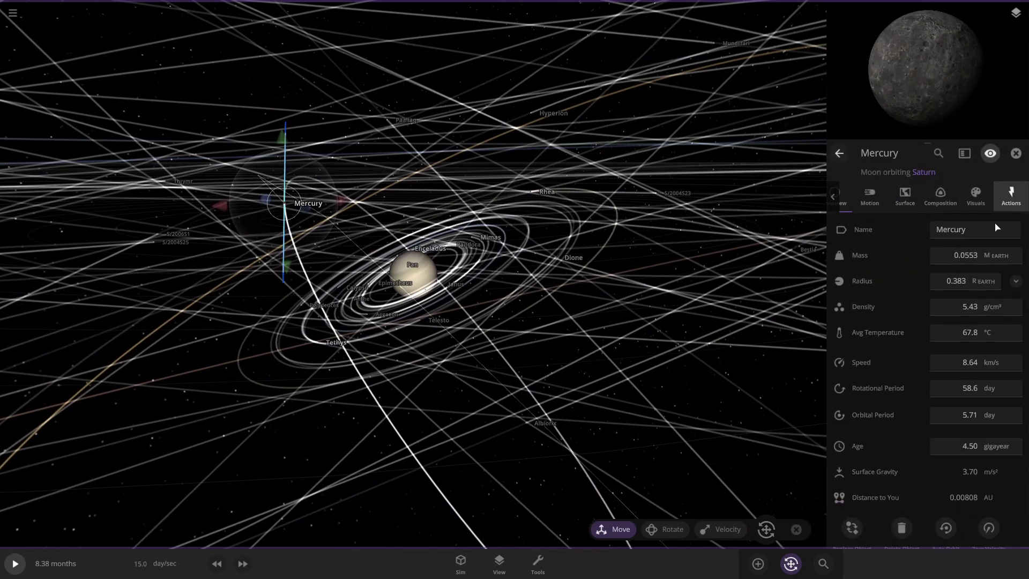
Step: Open the available actions for Mercury and inspect its orbit around Saturn from several angles
{"action": "left_click", "coordinate": [1012, 197]}
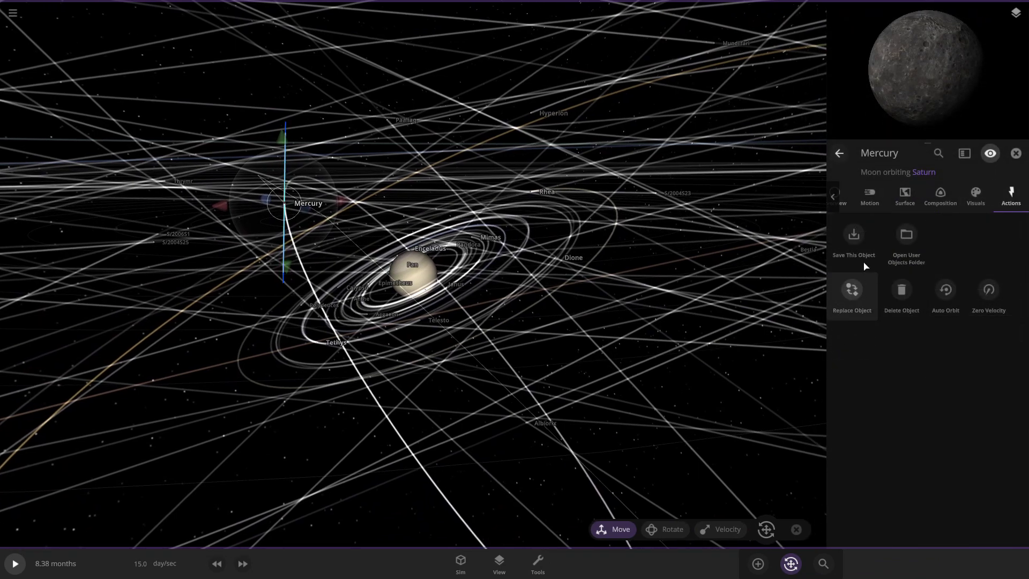
{"action": "left_click_drag", "start_coordinate": [583, 289], "coordinate": [358, 315]}
{"action": "left_click_drag", "start_coordinate": [465, 490], "coordinate": [486, 344]}
{"action": "left_click_drag", "start_coordinate": [562, 386], "coordinate": [723, 471]}
{"action": "scroll", "coordinate": [579, 430], "scroll_direction": "up", "scroll_amount": 2}
{"action": "scroll", "coordinate": [723, 470], "scroll_direction": "down", "scroll_amount": 3}
{"action": "scroll", "coordinate": [274, 310], "scroll_direction": "down", "scroll_amount": 3}
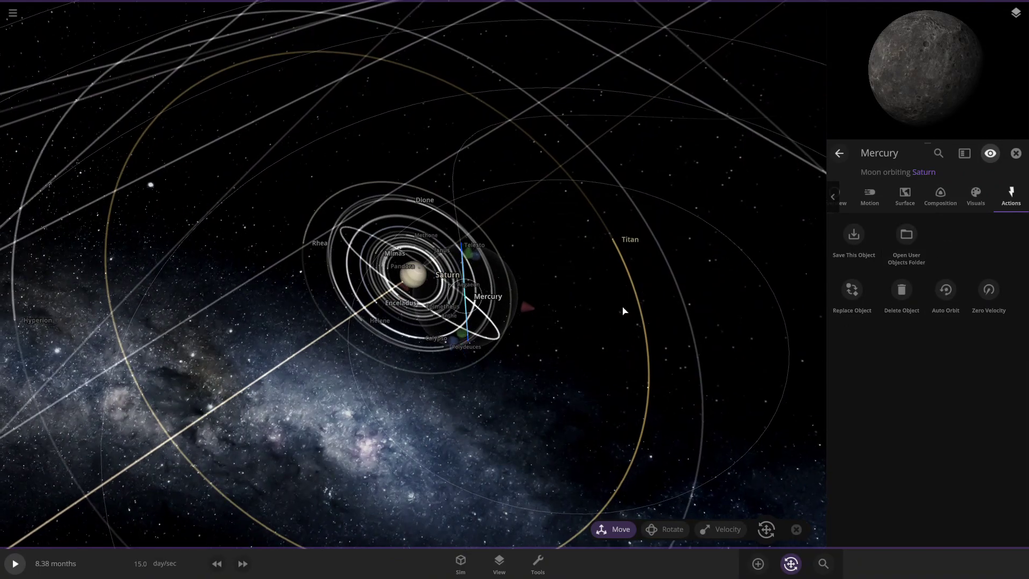
{"action": "scroll", "coordinate": [623, 311], "scroll_direction": "up", "scroll_amount": 4}
{"action": "left_click_drag", "start_coordinate": [611, 300], "coordinate": [477, 188]}
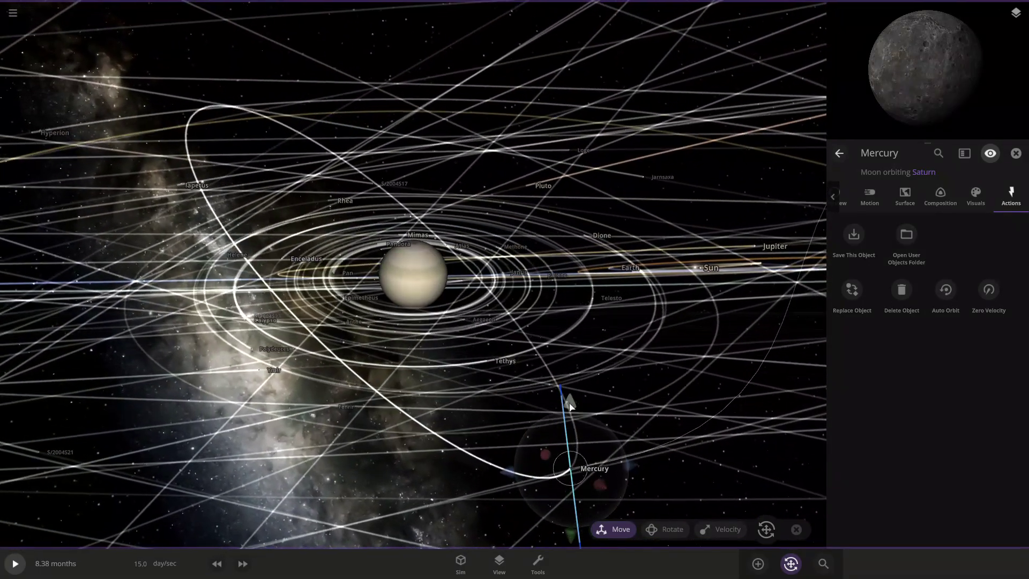
Step: Move Mercury closer to the plane of Saturn's inner moons and resume the simulation
{"action": "left_click_drag", "start_coordinate": [571, 406], "coordinate": [731, 300]}
{"action": "scroll", "coordinate": [510, 352], "scroll_direction": "up", "scroll_amount": 5}
{"action": "left_click", "coordinate": [793, 565]}
{"action": "left_click", "coordinate": [22, 561]}
Step: Speed the simulation up to 54.7 days per second and watch the orbits of Mercury and Saturn's moons
{"action": "scroll", "coordinate": [581, 338], "scroll_direction": "down", "scroll_amount": 5}
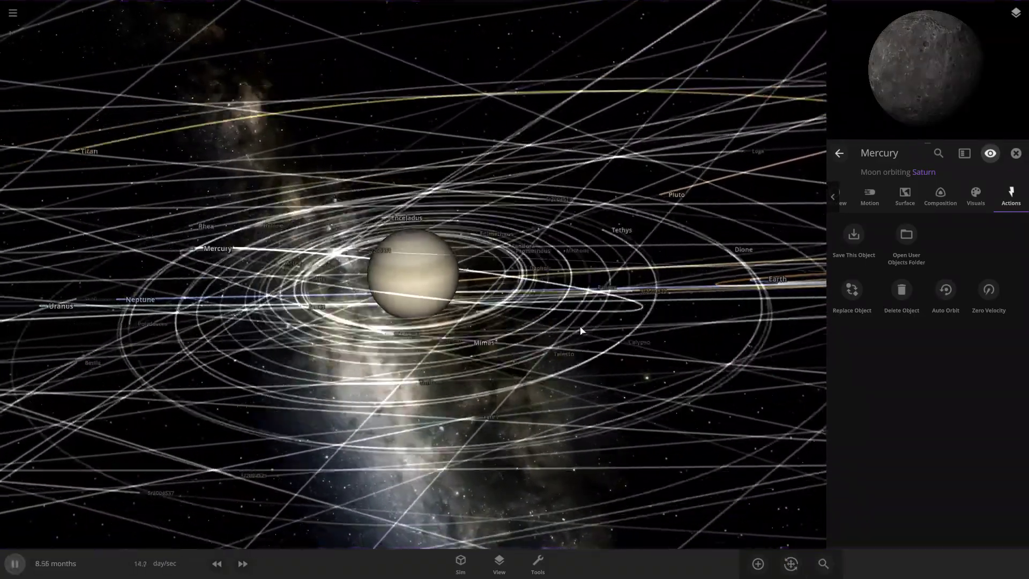
{"action": "left_click_drag", "start_coordinate": [581, 338], "coordinate": [543, 418]}
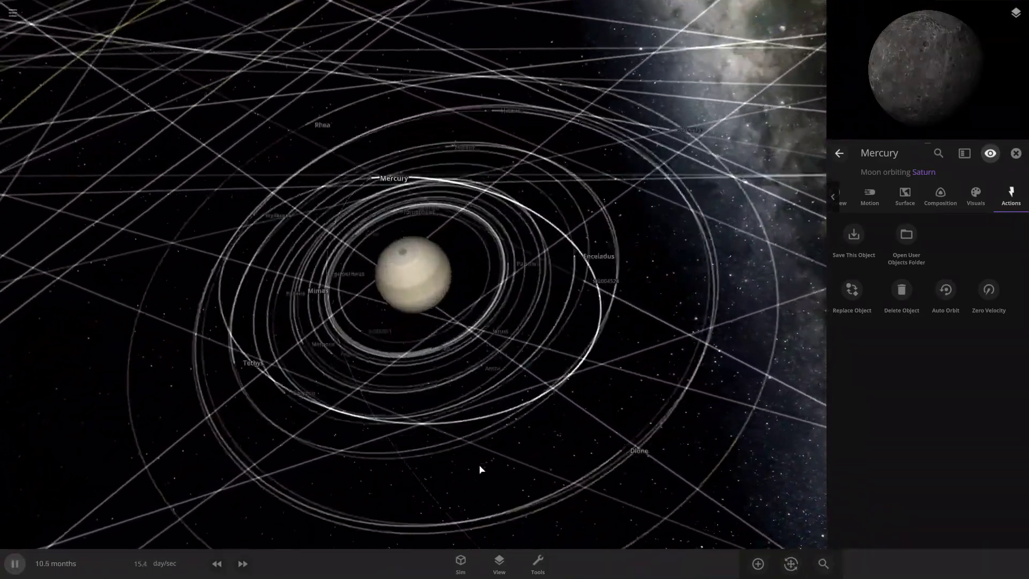
{"action": "left_click_drag", "start_coordinate": [480, 470], "coordinate": [425, 471]}
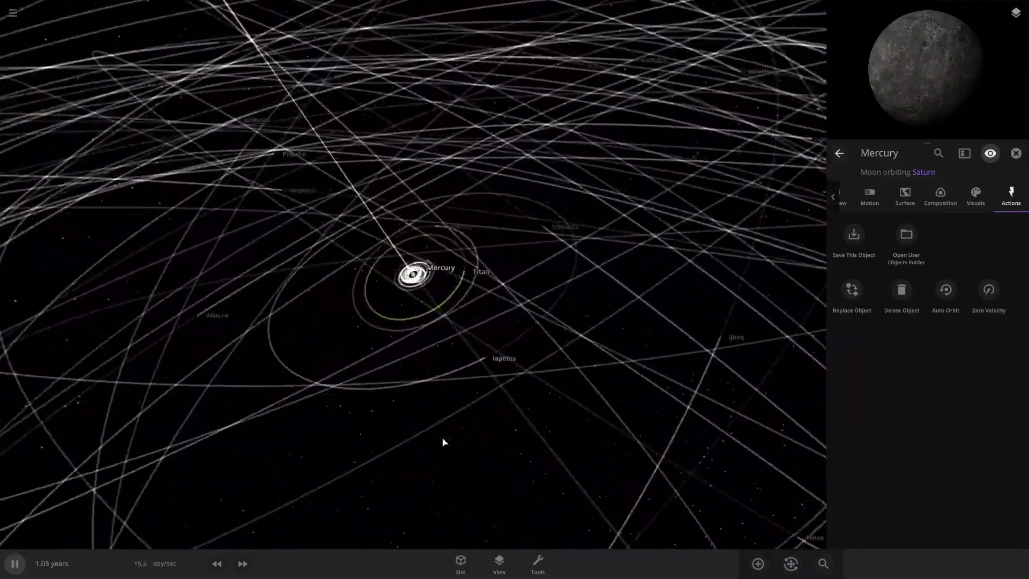
{"action": "scroll", "coordinate": [442, 442], "scroll_direction": "up", "scroll_amount": 5}
{"action": "left_click", "coordinate": [242, 563]}
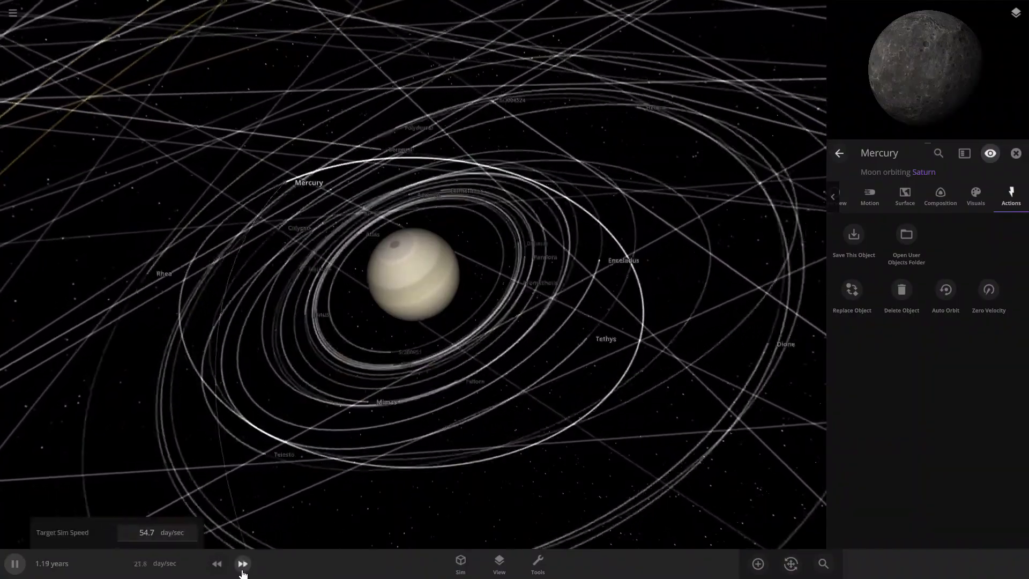
{"action": "scroll", "coordinate": [315, 432], "scroll_direction": "down", "scroll_amount": 4}
{"action": "scroll", "coordinate": [316, 433], "scroll_direction": "down", "scroll_amount": 6}
{"action": "scroll", "coordinate": [314, 431], "scroll_direction": "up", "scroll_amount": 8}
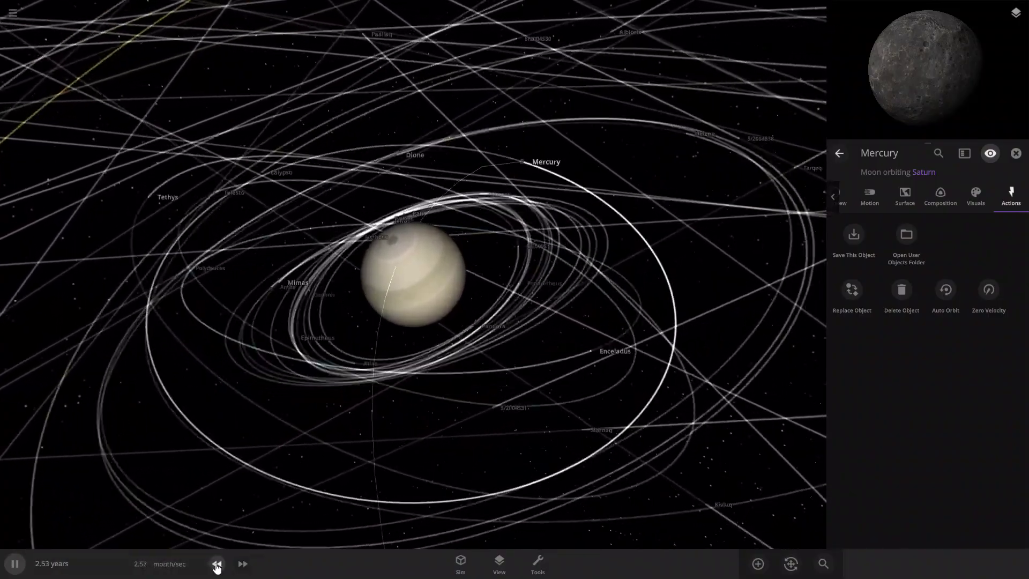
Step: Slow the simulation to 2.14 days per second and view the moon orbits around Saturn
{"action": "left_click", "coordinate": [216, 564]}
{"action": "left_click", "coordinate": [217, 564]}
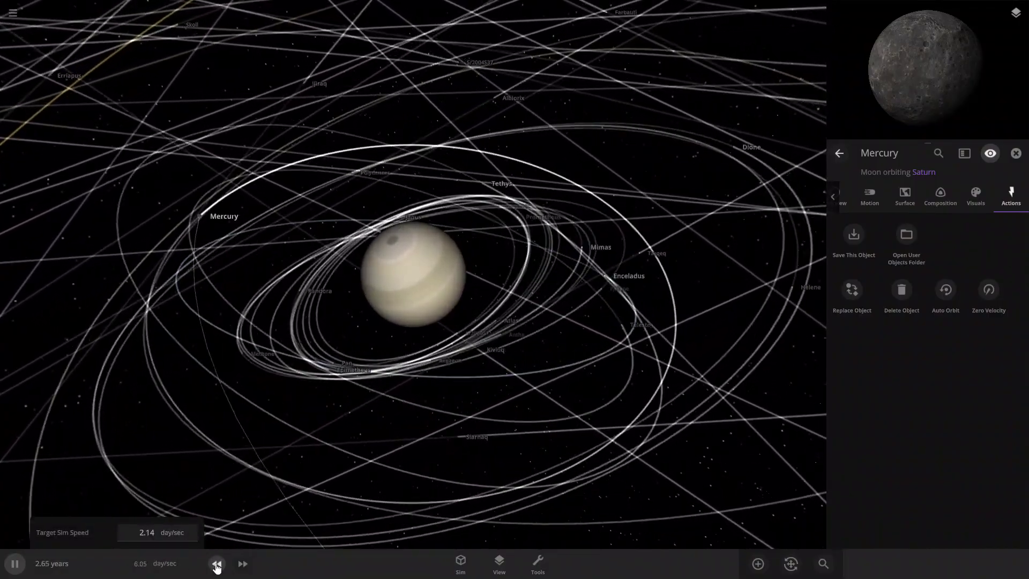
{"action": "right_click_drag", "start_coordinate": [331, 452], "coordinate": [416, 486]}
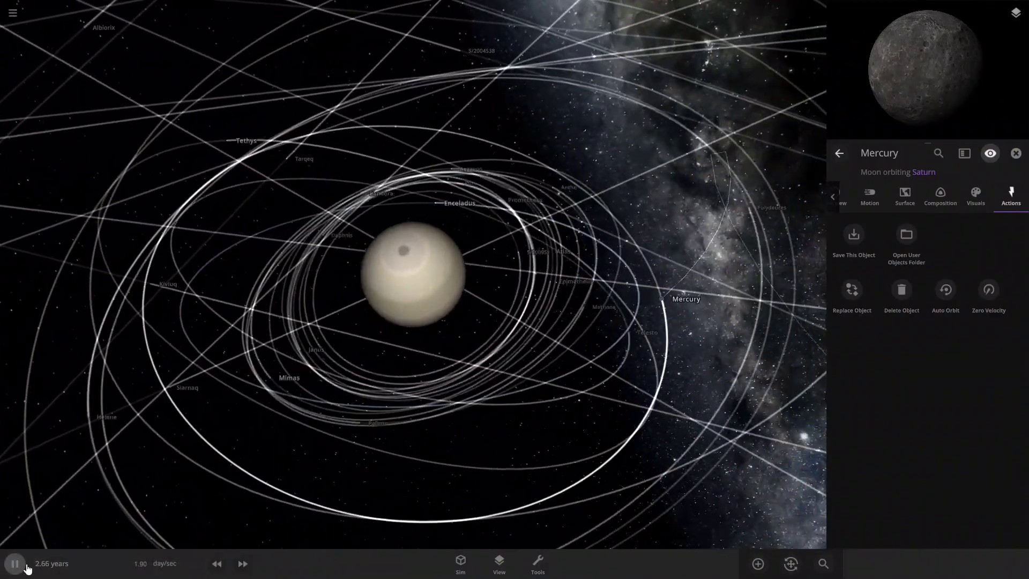
Step: Pause the simulation, examine the moon orbits close to Saturn, and select the moon Pan
{"action": "left_click", "coordinate": [20, 564]}
{"action": "scroll", "coordinate": [435, 338], "scroll_direction": "up", "scroll_amount": 3}
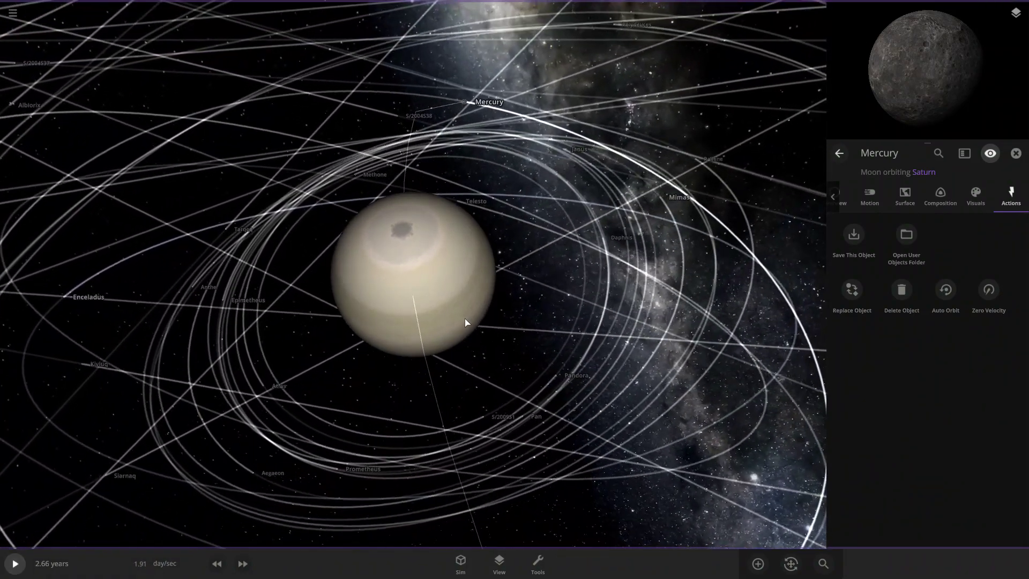
{"action": "left_click_drag", "start_coordinate": [465, 322], "coordinate": [567, 402]}
{"action": "left_click", "coordinate": [552, 396]}
{"action": "scroll", "coordinate": [554, 471], "scroll_direction": "up", "scroll_amount": 3}
{"action": "scroll", "coordinate": [567, 402], "scroll_direction": "down", "scroll_amount": 4}
{"action": "left_click", "coordinate": [567, 402]}
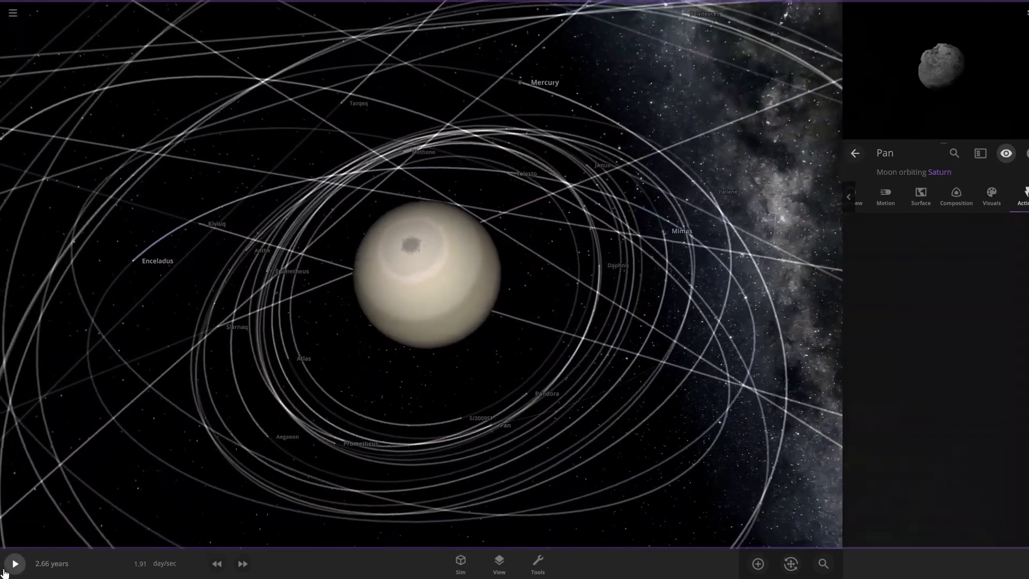
Step: Resume the simulation and examine the orbits of Saturn's moons from farther out and from other angles
{"action": "left_click", "coordinate": [12, 568]}
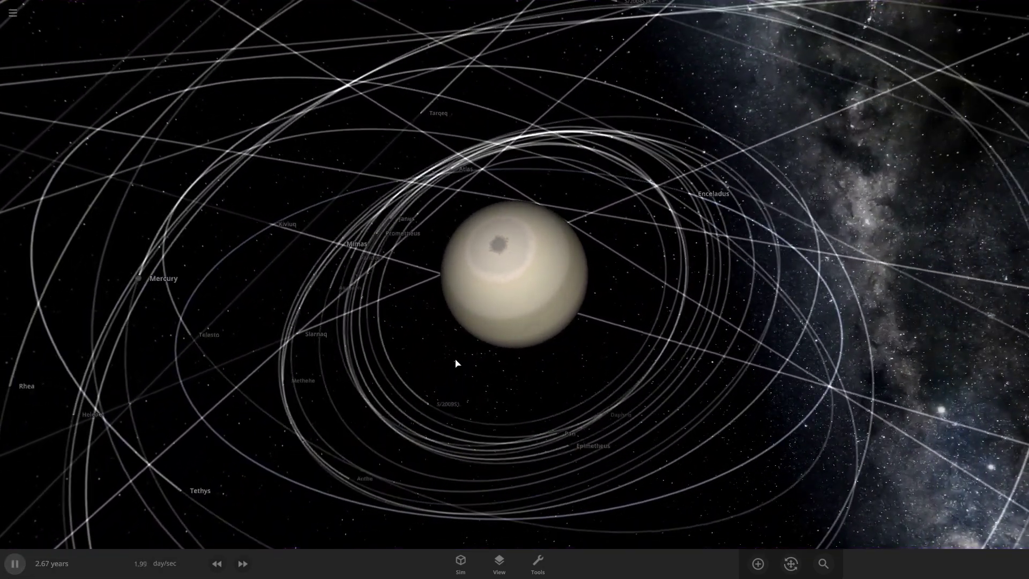
{"action": "scroll", "coordinate": [452, 364], "scroll_direction": "down", "scroll_amount": 4}
{"action": "scroll", "coordinate": [413, 400], "scroll_direction": "down", "scroll_amount": 5}
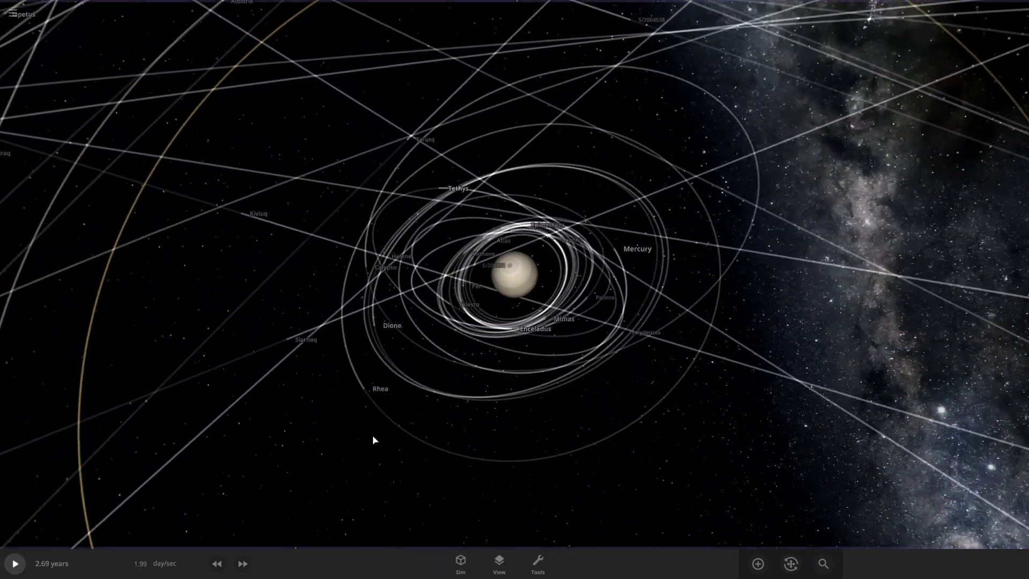
{"action": "left_click_drag", "start_coordinate": [325, 429], "coordinate": [510, 400]}
{"action": "scroll", "coordinate": [522, 397], "scroll_direction": "up", "scroll_amount": 3}
{"action": "left_click_drag", "start_coordinate": [740, 385], "coordinate": [259, 368]}
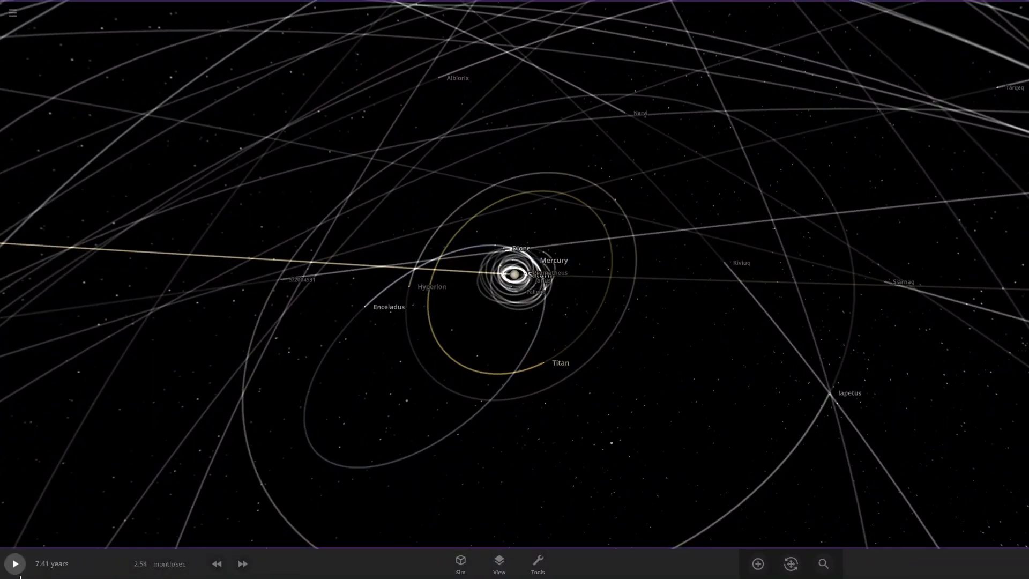
Step: Run and pause the simulation while comparing the orbits of Enceladus, Titan and the moons closest to Saturn
{"action": "left_click", "coordinate": [16, 564]}
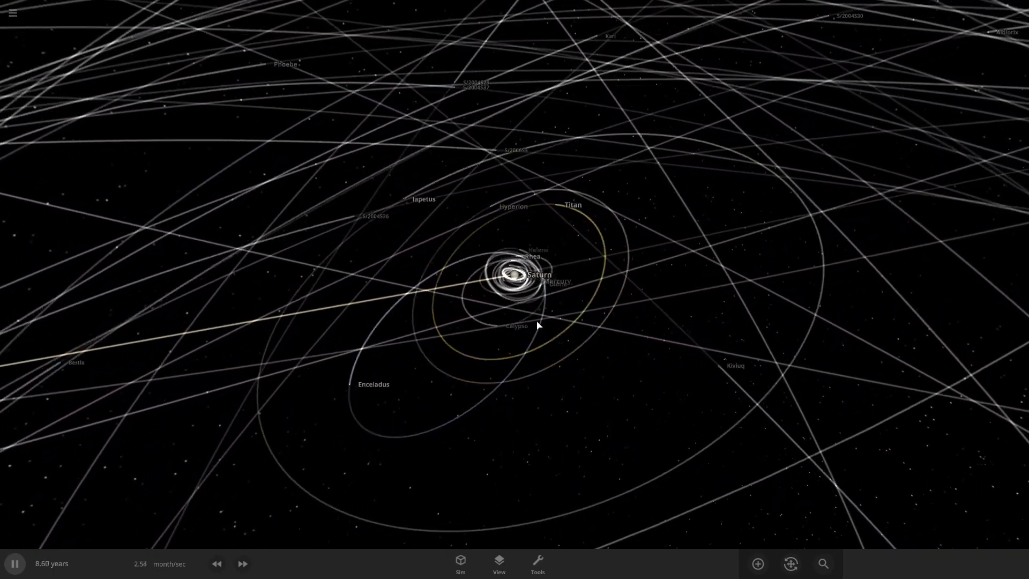
{"action": "left_click", "coordinate": [15, 564]}
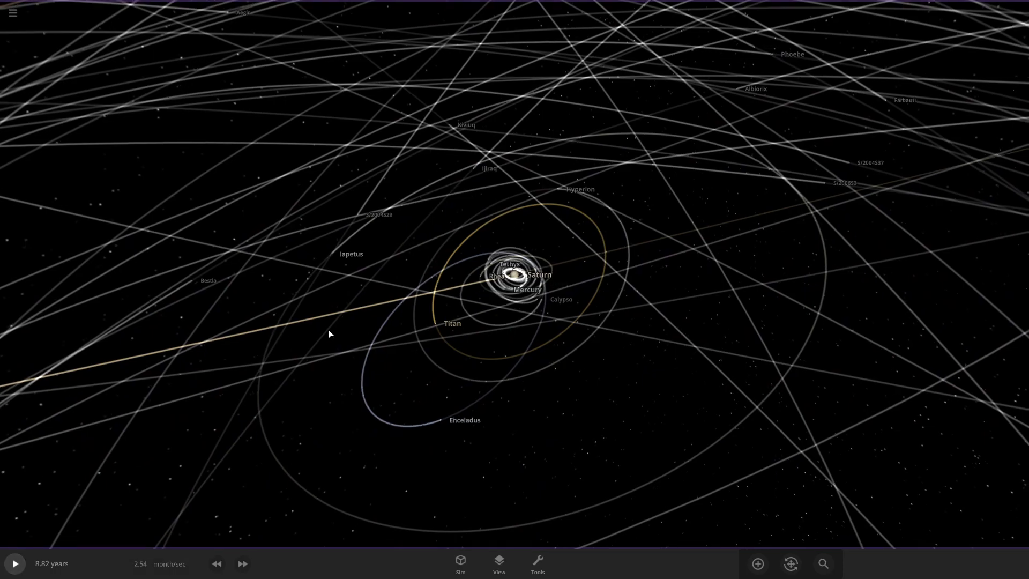
{"action": "key", "text": "space"}
{"action": "scroll", "coordinate": [529, 335], "scroll_direction": "up", "scroll_amount": 5}
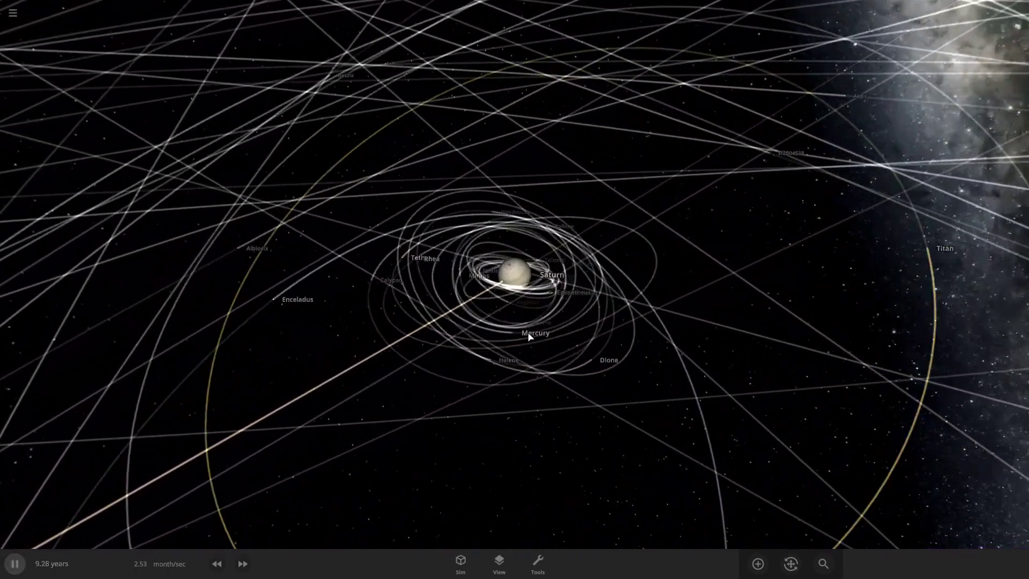
{"action": "scroll", "coordinate": [490, 339], "scroll_direction": "up", "scroll_amount": 5}
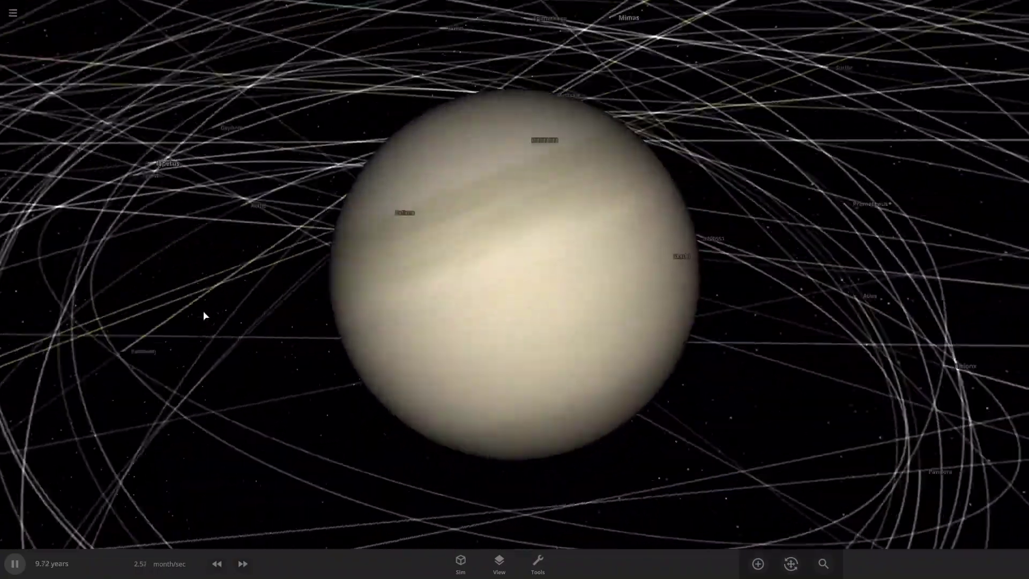
{"action": "scroll", "coordinate": [204, 310], "scroll_direction": "down", "scroll_amount": 5}
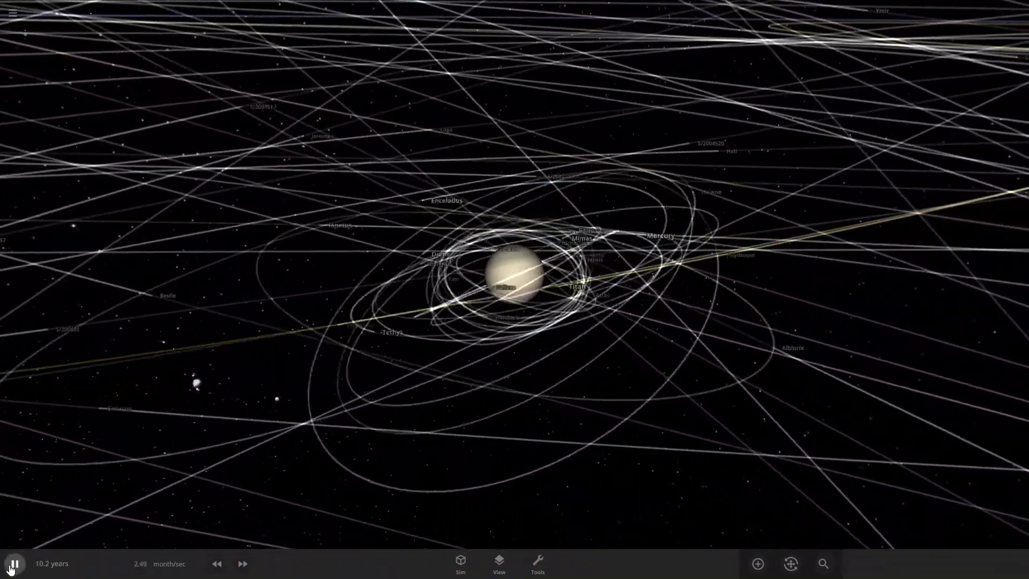
Step: Pause the simulation, move Mercury closer to Saturn among the inner moons, and apply Auto Orbit to it
{"action": "left_click_drag", "start_coordinate": [432, 381], "coordinate": [627, 312]}
{"action": "scroll", "coordinate": [503, 424], "scroll_direction": "up", "scroll_amount": 3}
{"action": "left_click", "coordinate": [790, 563]}
{"action": "left_click_drag", "start_coordinate": [666, 359], "coordinate": [596, 380]}
{"action": "left_click_drag", "start_coordinate": [675, 466], "coordinate": [793, 503]}
{"action": "left_click", "coordinate": [988, 386]}
{"action": "left_click", "coordinate": [986, 382]}
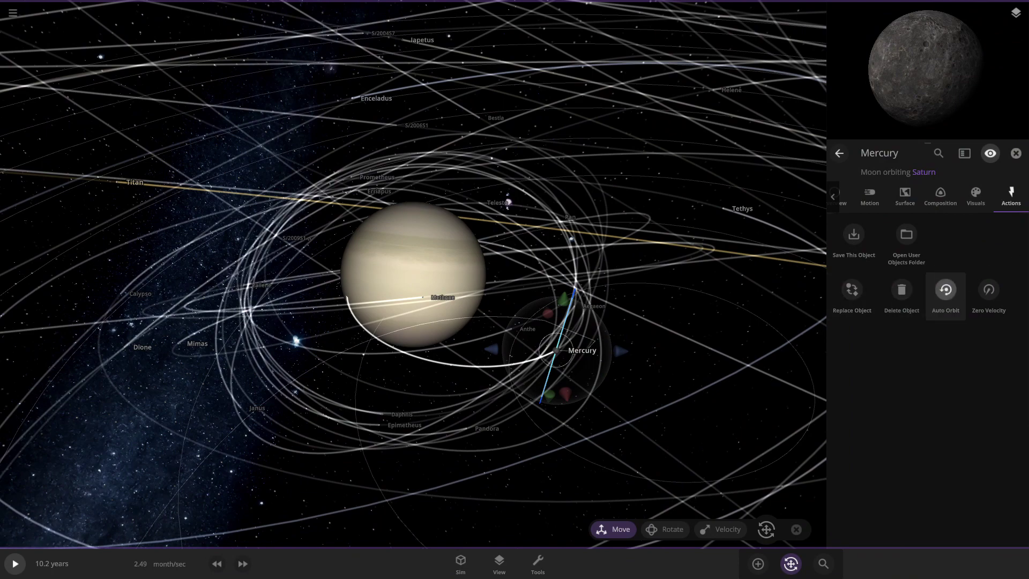
Step: Close Mercury's properties, resume the simulation, and leave the Move tool
{"action": "left_click", "coordinate": [1017, 155]}
{"action": "left_click_drag", "start_coordinate": [536, 214], "coordinate": [601, 228]}
{"action": "scroll", "coordinate": [600, 228], "scroll_direction": "down", "scroll_amount": 3}
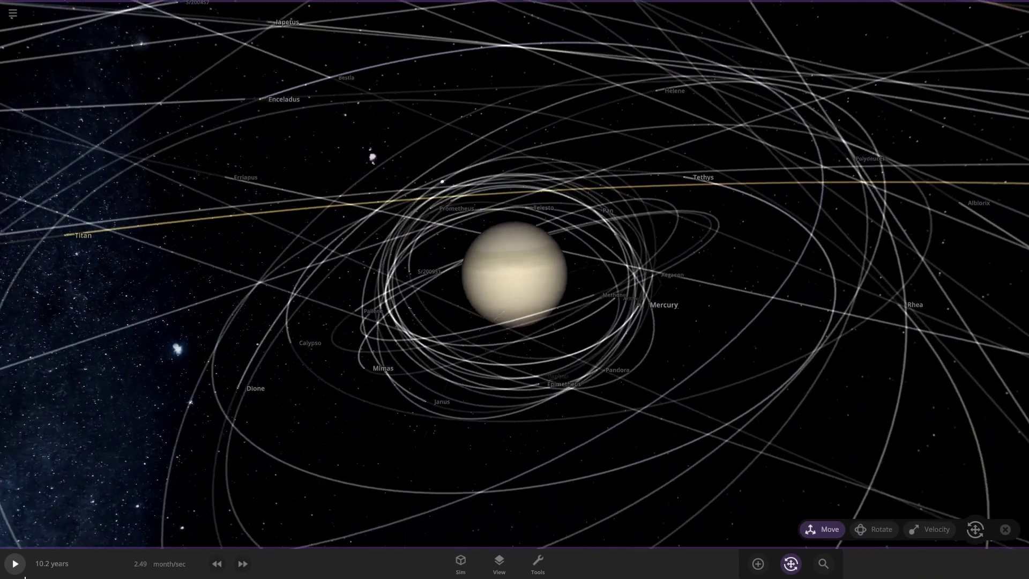
{"action": "left_click", "coordinate": [13, 567]}
{"action": "left_click", "coordinate": [791, 564]}
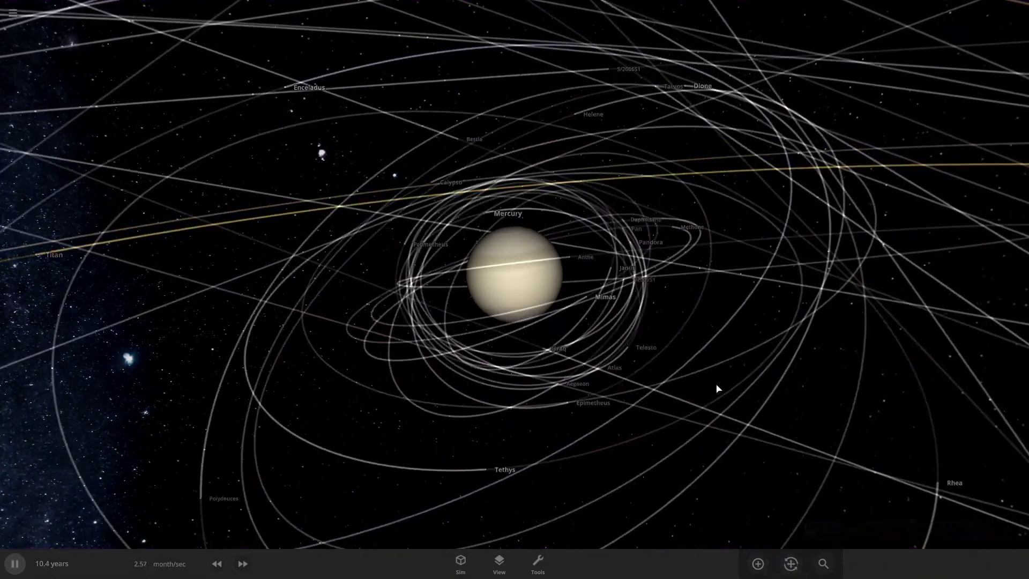
Step: Watch the moon orbits around Saturn from several distances, then pause and select Anthe to inspect its orbit
{"action": "left_click_drag", "start_coordinate": [717, 388], "coordinate": [394, 366]}
{"action": "scroll", "coordinate": [697, 308], "scroll_direction": "down", "scroll_amount": 5}
{"action": "scroll", "coordinate": [466, 293], "scroll_direction": "up", "scroll_amount": 5}
{"action": "scroll", "coordinate": [185, 360], "scroll_direction": "down", "scroll_amount": 4}
{"action": "scroll", "coordinate": [268, 351], "scroll_direction": "down", "scroll_amount": 8}
{"action": "left_click", "coordinate": [25, 566]}
{"action": "left_click", "coordinate": [388, 231]}
{"action": "left_click_drag", "start_coordinate": [461, 290], "coordinate": [552, 341]}
{"action": "scroll", "coordinate": [551, 340], "scroll_direction": "up", "scroll_amount": 3}
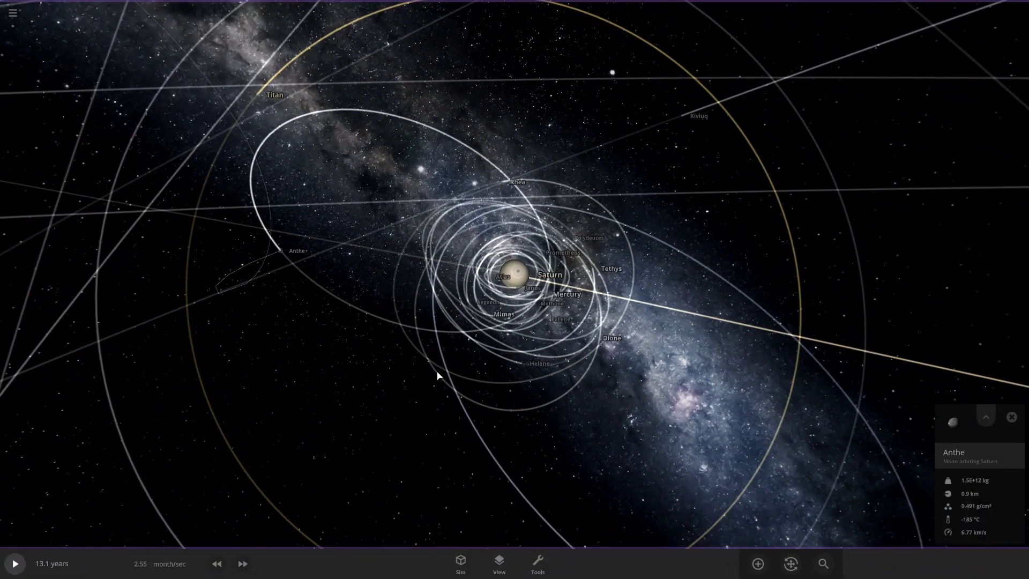
Step: Run the simulation a little further, pause it, and select Prometheus to trace its orbit
{"action": "left_click", "coordinate": [341, 408]}
{"action": "scroll", "coordinate": [344, 409], "scroll_direction": "down", "scroll_amount": 3}
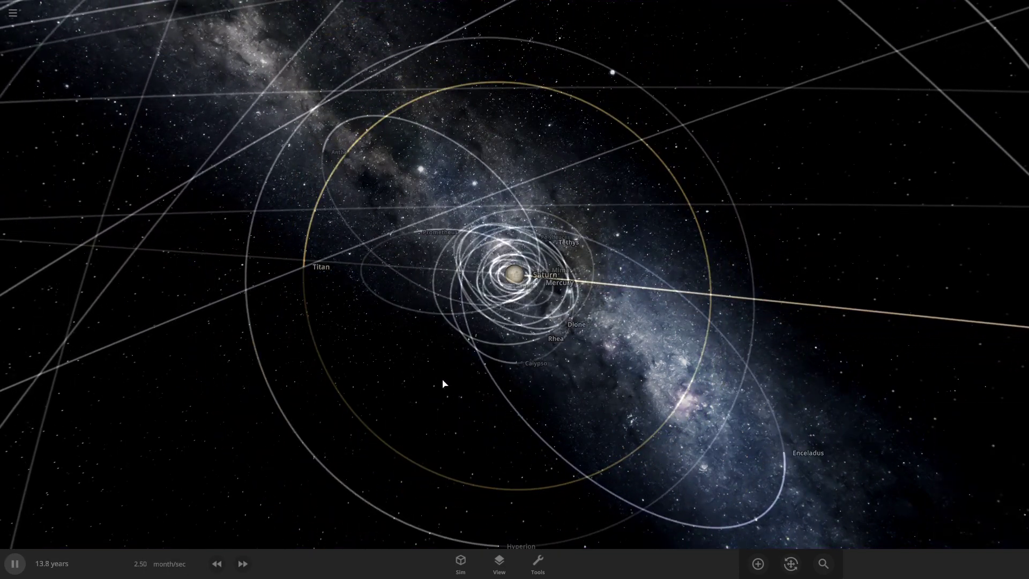
{"action": "scroll", "coordinate": [480, 378], "scroll_direction": "up", "scroll_amount": 3}
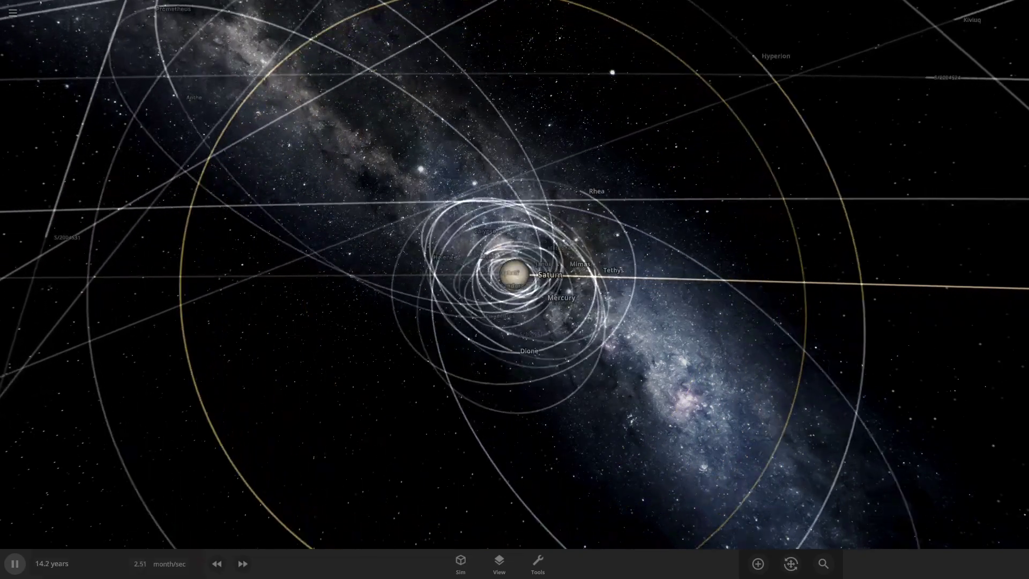
{"action": "key", "text": "space"}
{"action": "scroll", "coordinate": [328, 320], "scroll_direction": "up", "scroll_amount": 3}
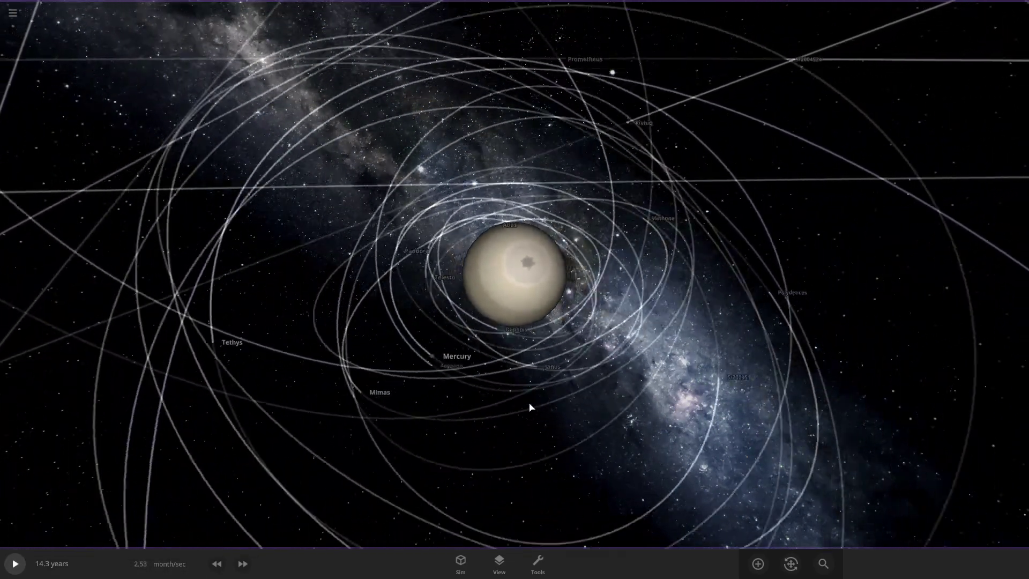
{"action": "left_click", "coordinate": [541, 154]}
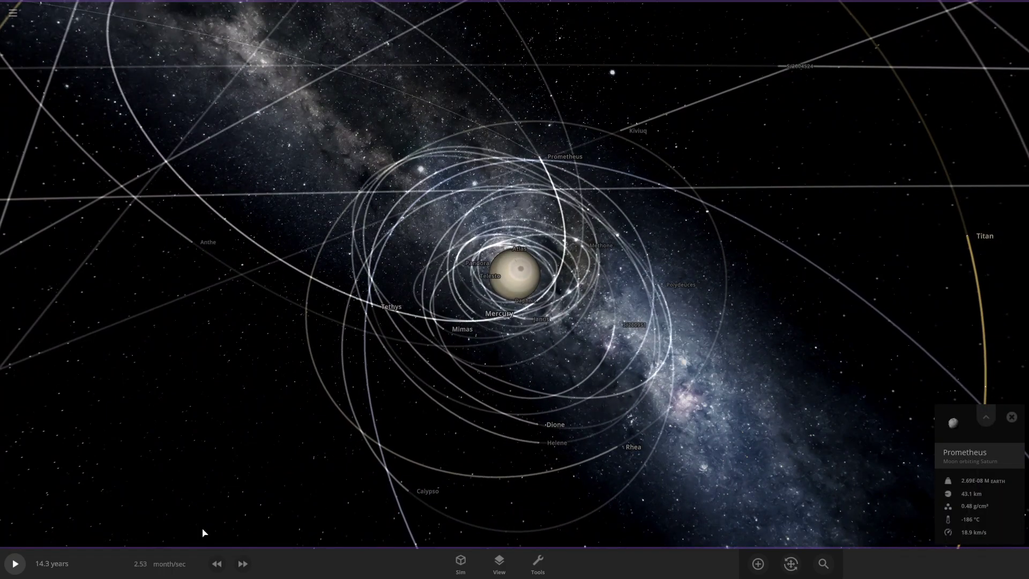
Step: Deselect Prometheus, resume the simulation, and view Saturn's moon system out to the planet's own orbit before pausing
{"action": "left_click", "coordinate": [615, 384]}
{"action": "scroll", "coordinate": [615, 385], "scroll_direction": "down", "scroll_amount": 4}
{"action": "right_click_drag", "start_coordinate": [615, 384], "coordinate": [620, 357]}
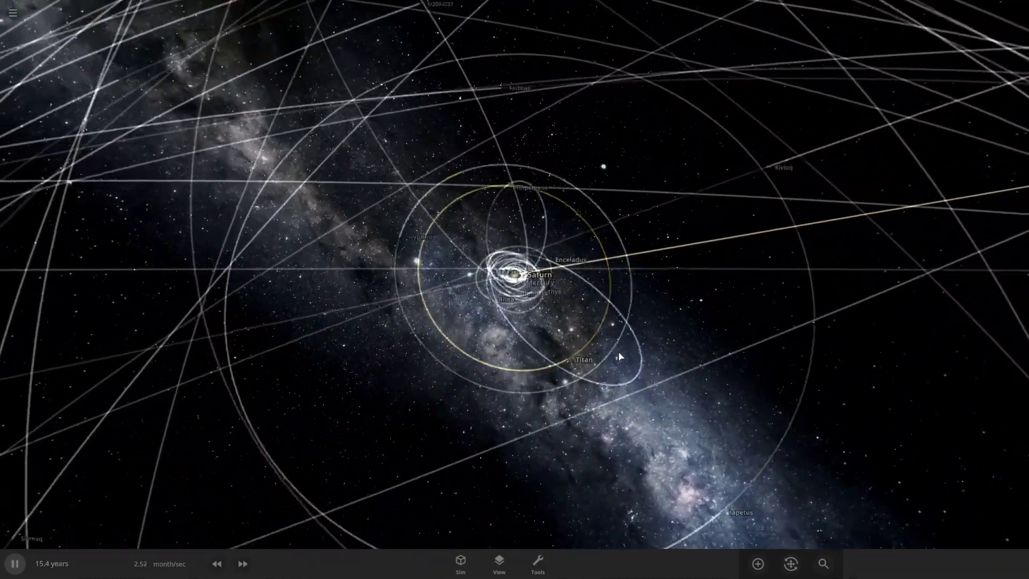
{"action": "scroll", "coordinate": [425, 434], "scroll_direction": "down", "scroll_amount": 5}
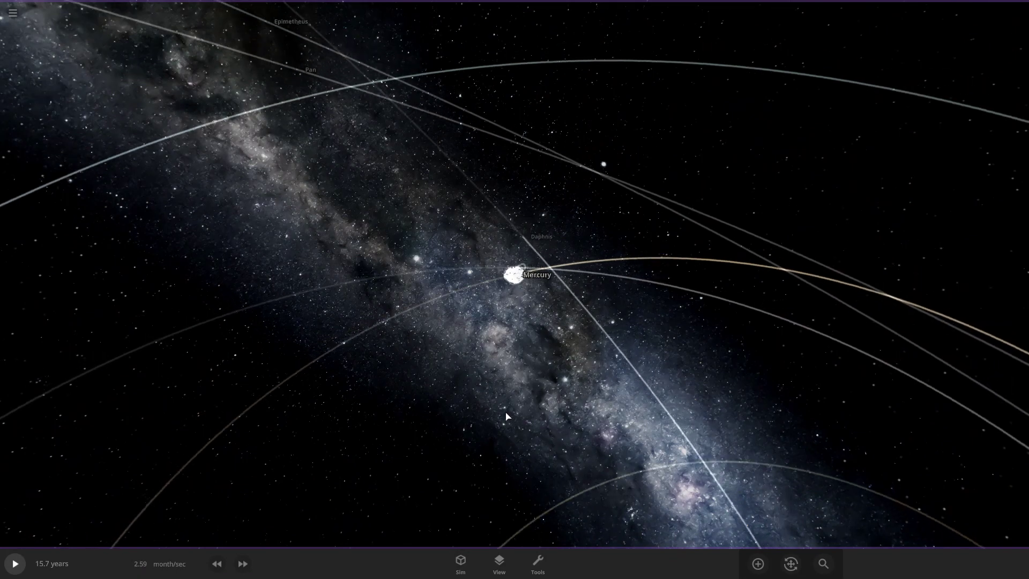
Step: Select Epimetheus and Pan in turn to inspect their paths relative to the planets' orbits
{"action": "scroll", "coordinate": [506, 416], "scroll_direction": "down", "scroll_amount": 5}
{"action": "left_click_drag", "start_coordinate": [495, 412], "coordinate": [47, 307]}
{"action": "scroll", "coordinate": [304, 344], "scroll_direction": "down", "scroll_amount": 6}
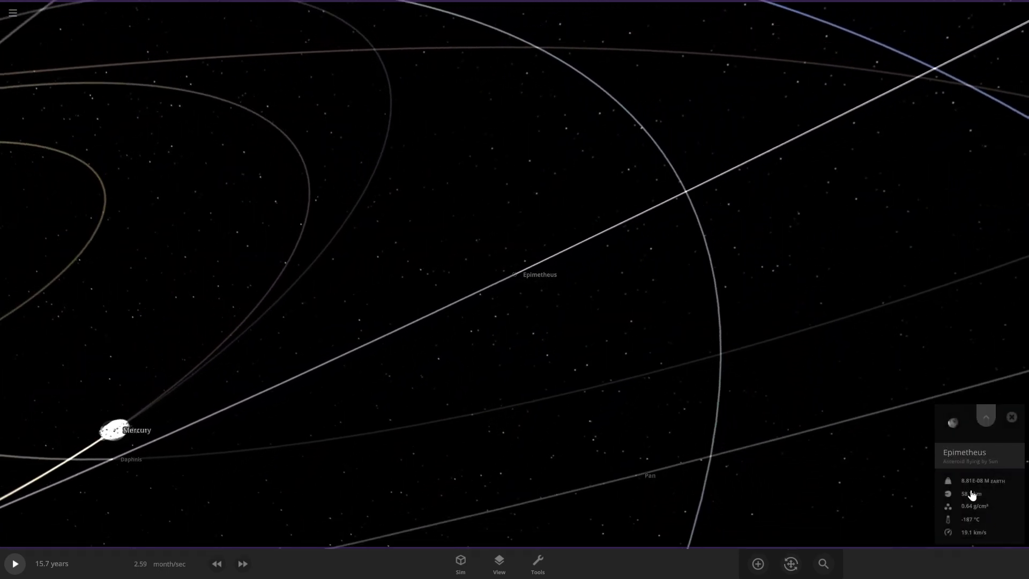
{"action": "left_click", "coordinate": [647, 480]}
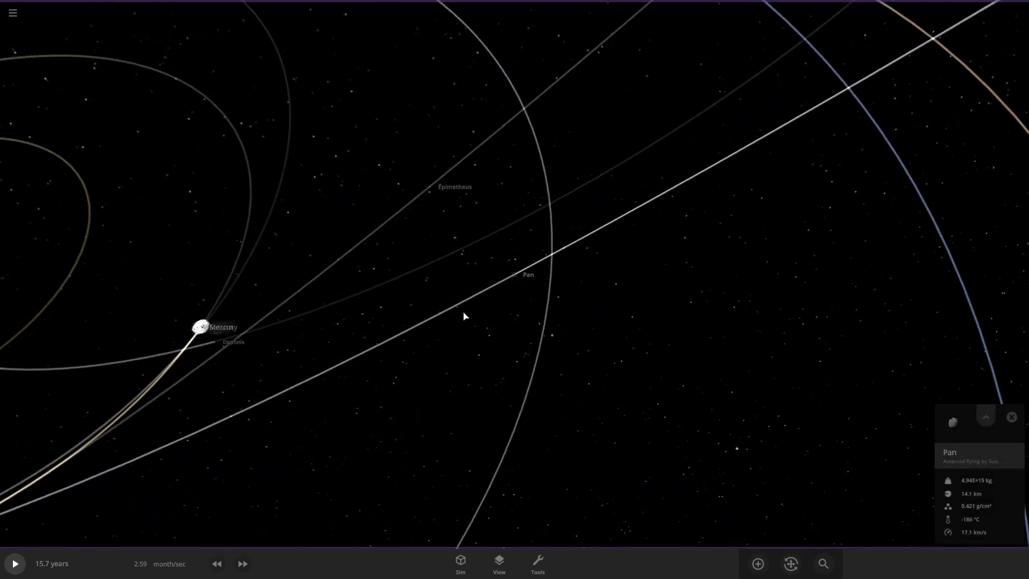
{"action": "scroll", "coordinate": [471, 314], "scroll_direction": "down", "scroll_amount": 10}
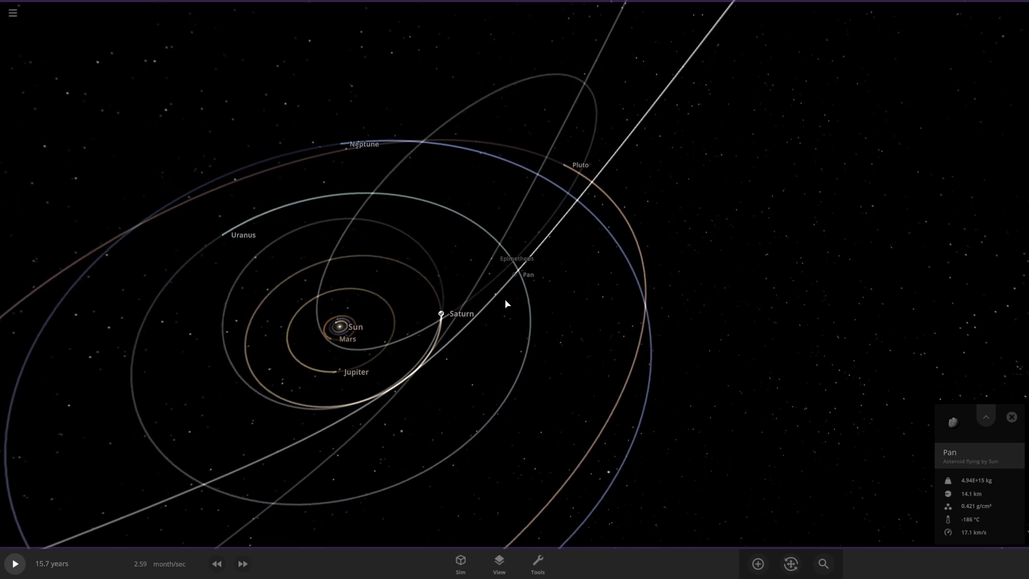
Step: Select Daphnis and examine its path around the Sun from an edge-on view of the solar system
{"action": "scroll", "coordinate": [496, 301], "scroll_direction": "up", "scroll_amount": 3}
{"action": "scroll", "coordinate": [429, 364], "scroll_direction": "up", "scroll_amount": 2}
{"action": "left_click_drag", "start_coordinate": [360, 374], "coordinate": [410, 432]}
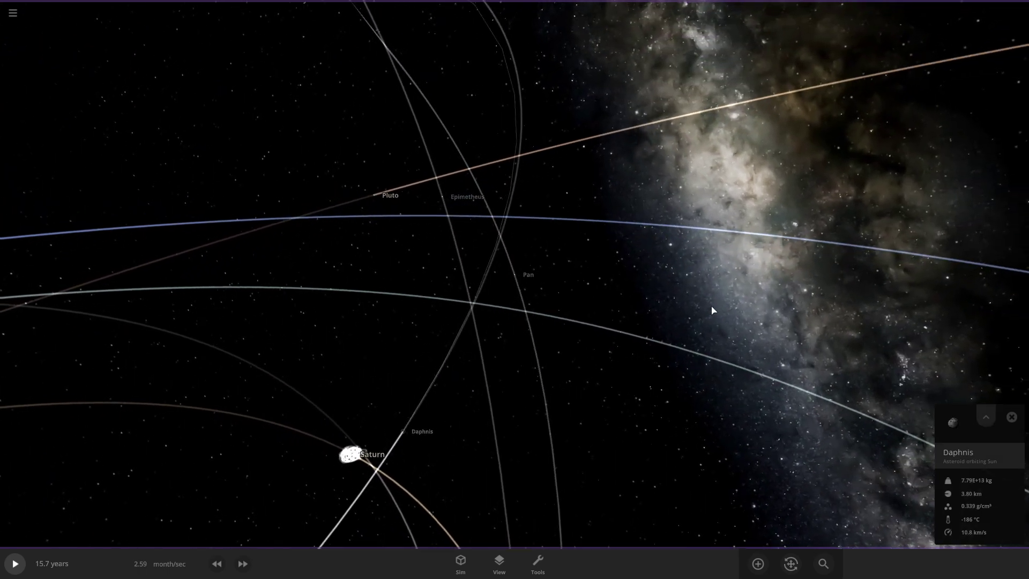
{"action": "scroll", "coordinate": [711, 313], "scroll_direction": "down", "scroll_amount": 10}
{"action": "left_click_drag", "start_coordinate": [710, 312], "coordinate": [526, 405]}
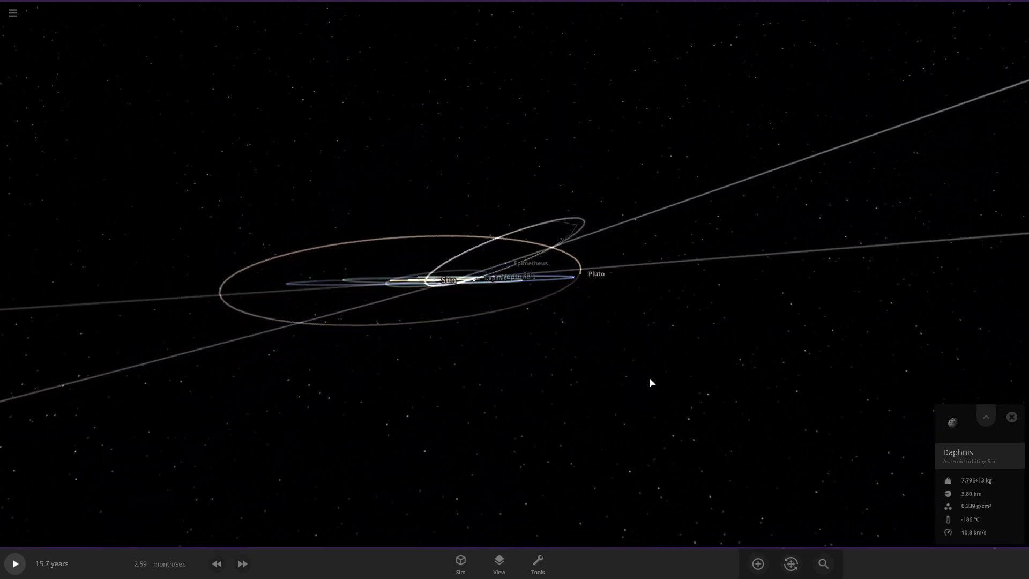
Step: Select Saturn, resume the simulation, and examine the moon orbits up close
{"action": "scroll", "coordinate": [707, 417], "scroll_direction": "up", "scroll_amount": 3}
{"action": "left_click_drag", "start_coordinate": [393, 186], "coordinate": [400, 218]}
{"action": "scroll", "coordinate": [400, 218], "scroll_direction": "down", "scroll_amount": 3}
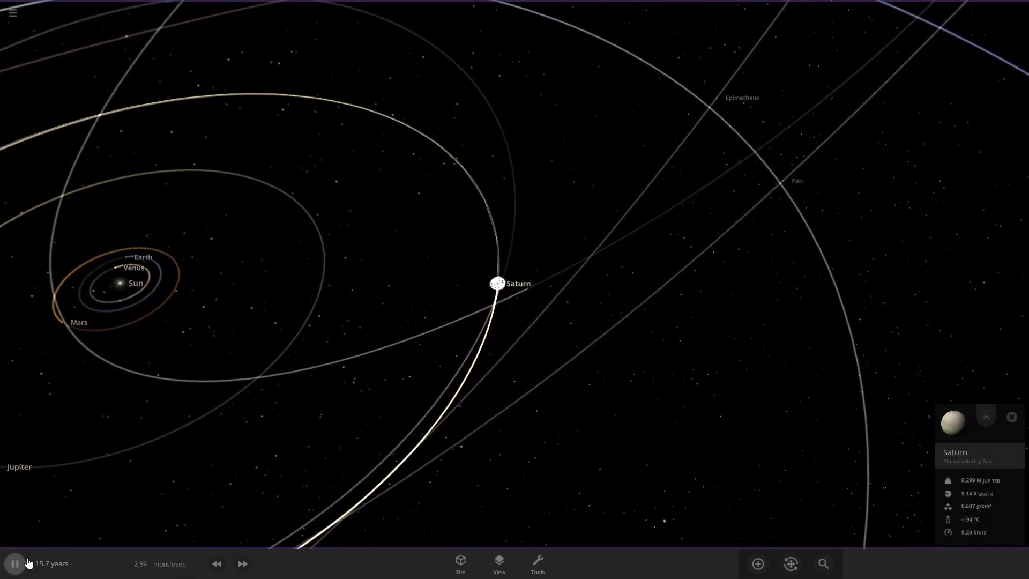
{"action": "scroll", "coordinate": [506, 340], "scroll_direction": "up", "scroll_amount": 10}
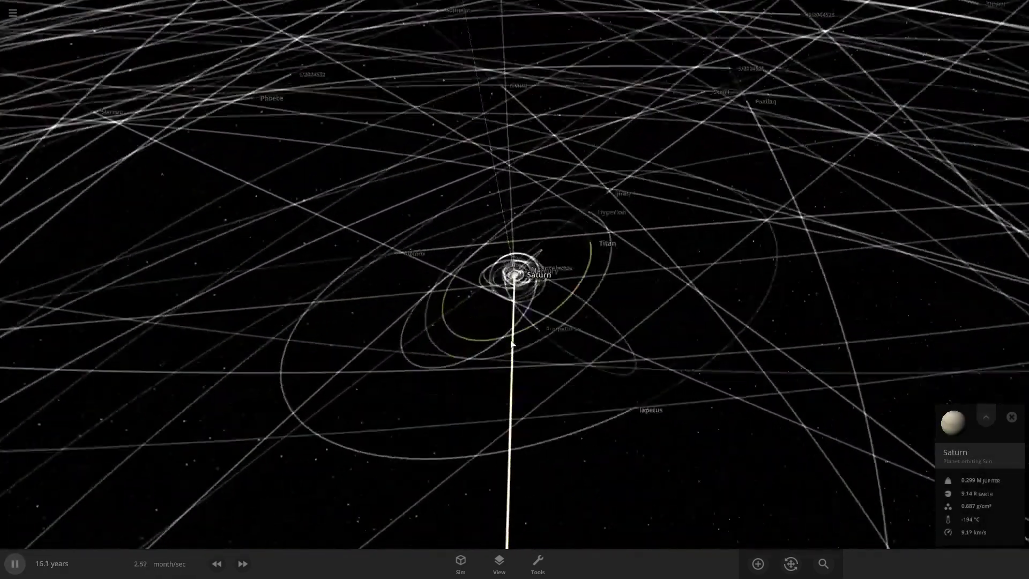
{"action": "scroll", "coordinate": [525, 343], "scroll_direction": "up", "scroll_amount": 10}
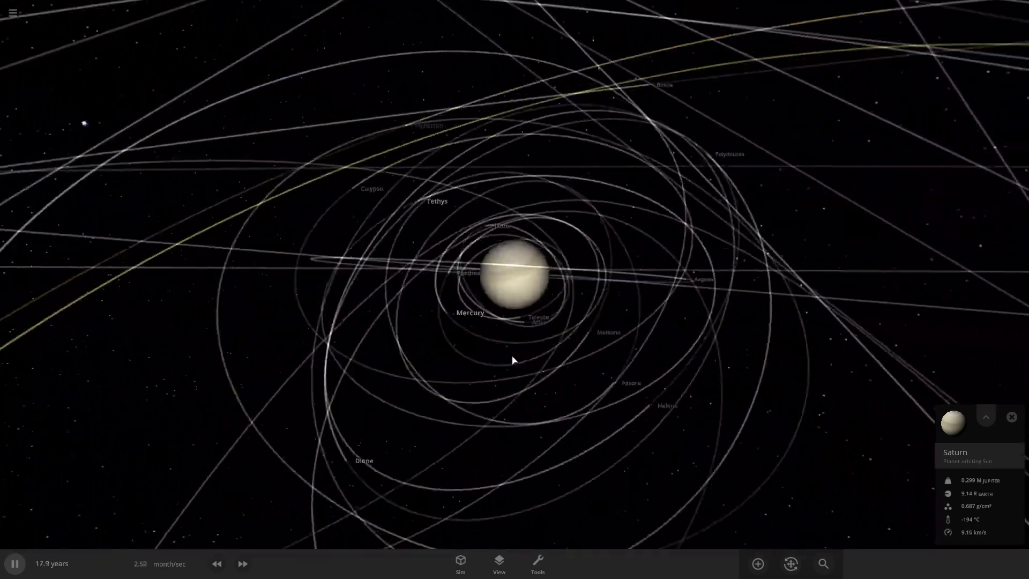
Step: Compare Saturn's remaining moons with the ones ejected around the Sun while the simulation runs
{"action": "scroll", "coordinate": [512, 361], "scroll_direction": "down", "scroll_amount": 5}
{"action": "left_click_drag", "start_coordinate": [512, 360], "coordinate": [485, 431]}
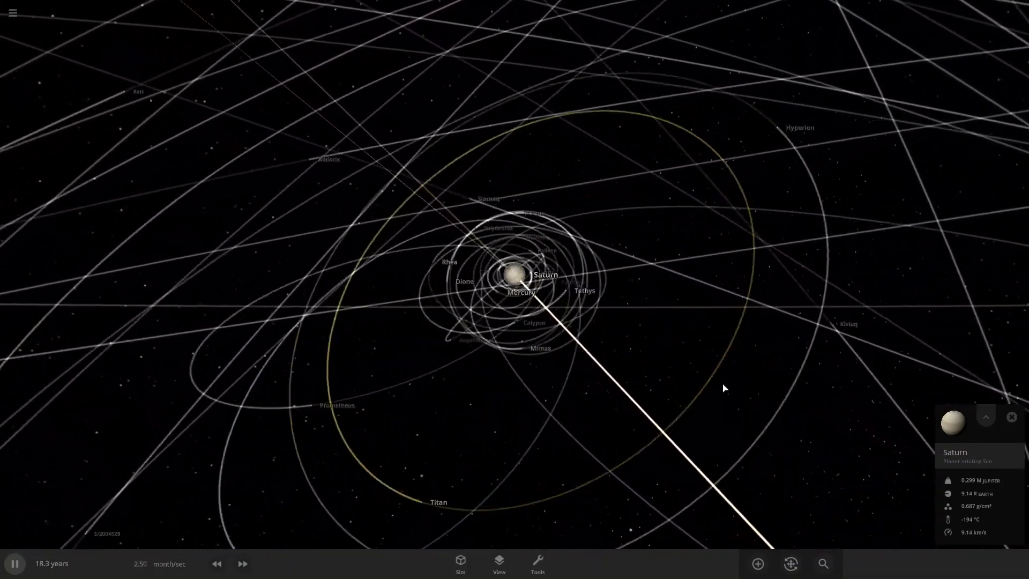
{"action": "scroll", "coordinate": [753, 387], "scroll_direction": "down", "scroll_amount": 5}
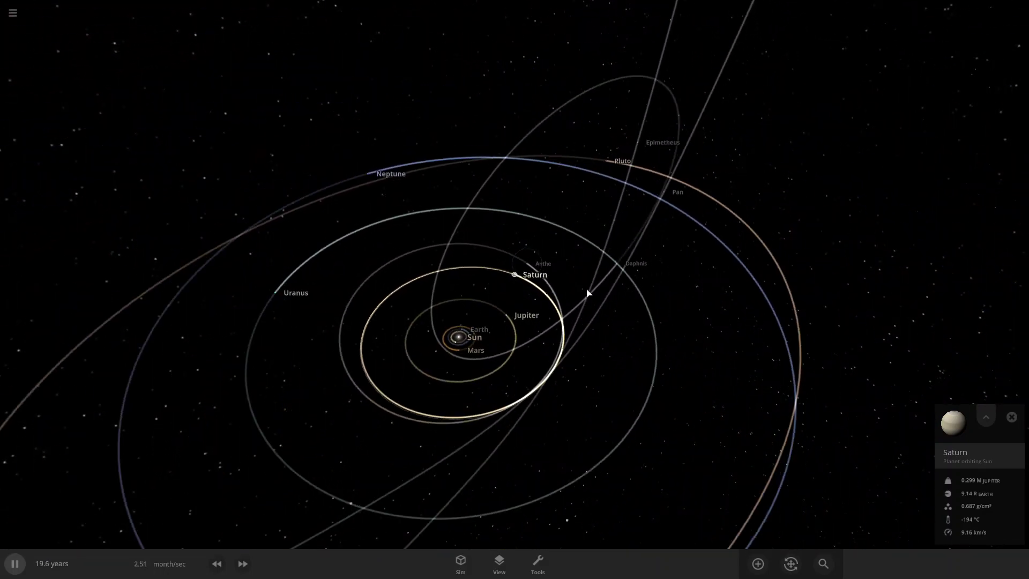
{"action": "scroll", "coordinate": [570, 294], "scroll_direction": "up", "scroll_amount": 3}
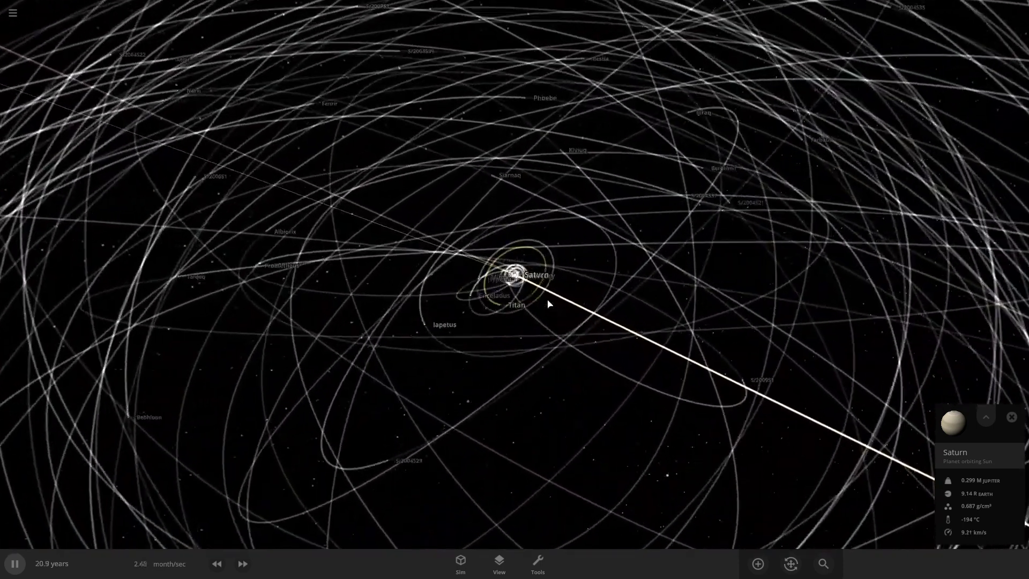
{"action": "scroll", "coordinate": [548, 303], "scroll_direction": "up", "scroll_amount": 3}
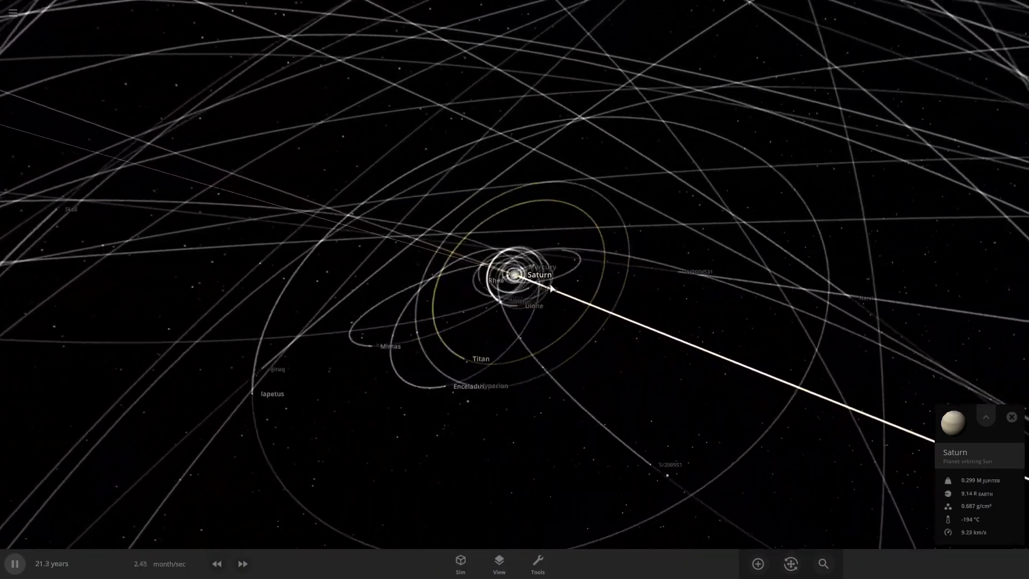
Step: Raise the target simulation speed to 69.1 months per second, then pause and inspect Mercury's surroundings near Saturn
{"action": "left_click", "coordinate": [243, 563]}
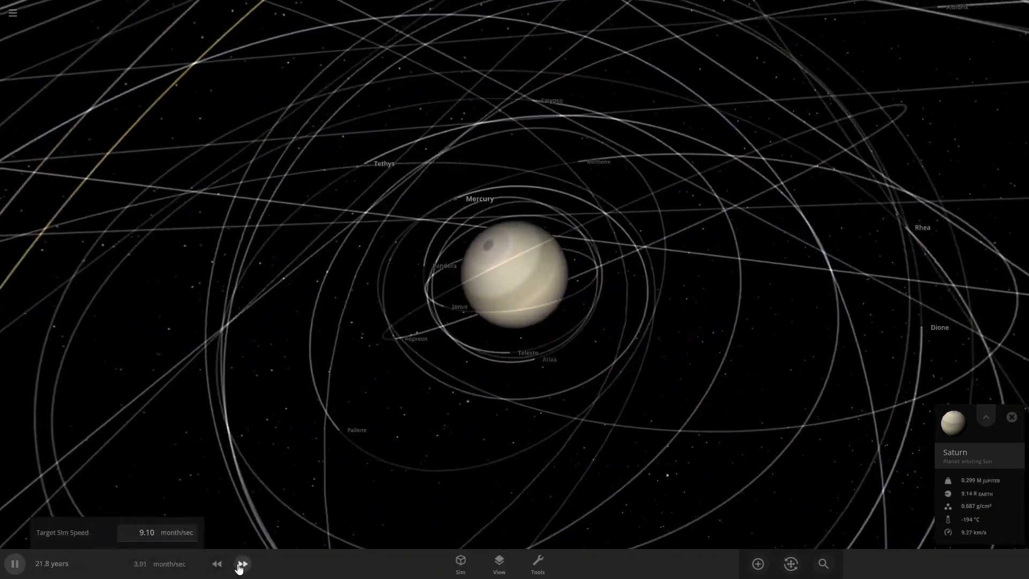
{"action": "left_click", "coordinate": [242, 563]}
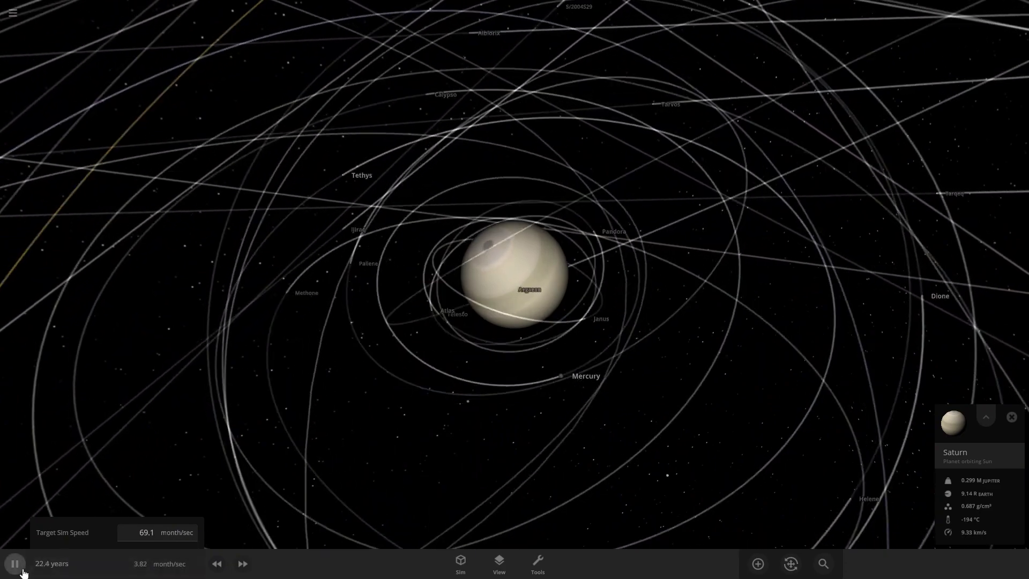
{"action": "left_click", "coordinate": [15, 563]}
{"action": "scroll", "coordinate": [542, 337], "scroll_direction": "up", "scroll_amount": 4}
{"action": "left_click_drag", "start_coordinate": [541, 333], "coordinate": [563, 471]}
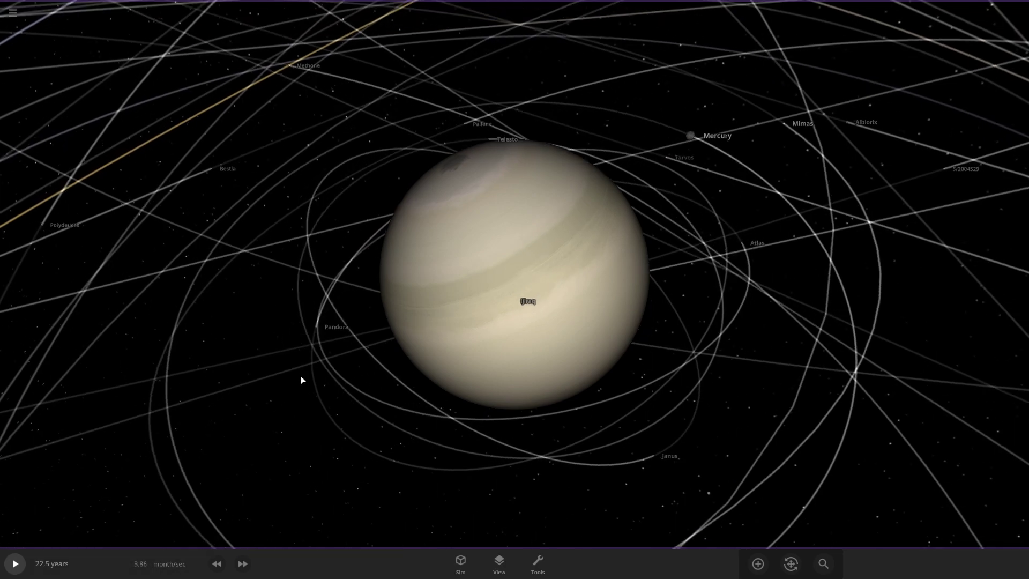
Step: Resume the simulation and compare Saturn's outer moon swarm with the inner orbits around Mercury
{"action": "scroll", "coordinate": [691, 340], "scroll_direction": "down", "scroll_amount": 15}
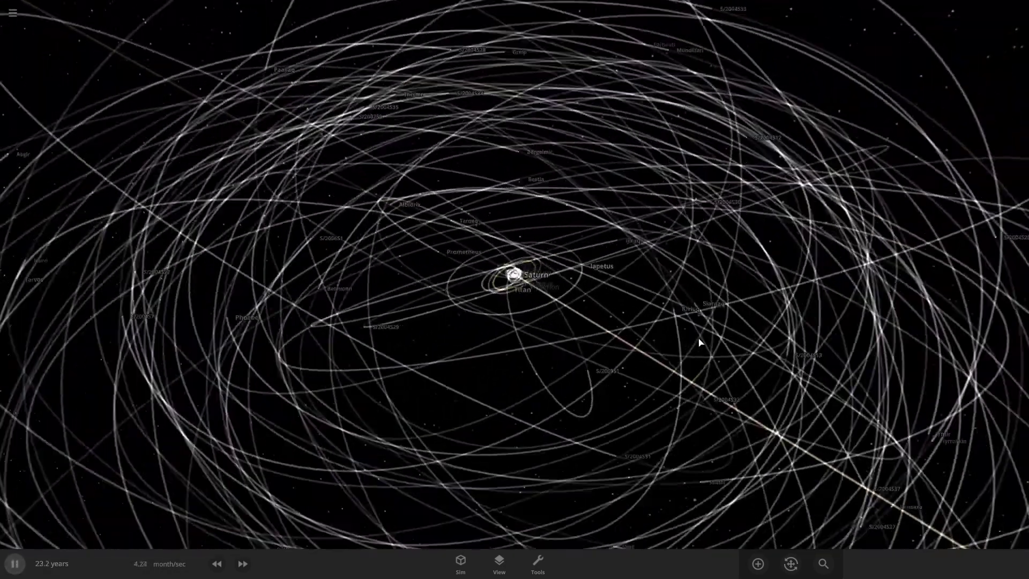
{"action": "scroll", "coordinate": [691, 348], "scroll_direction": "down", "scroll_amount": 10}
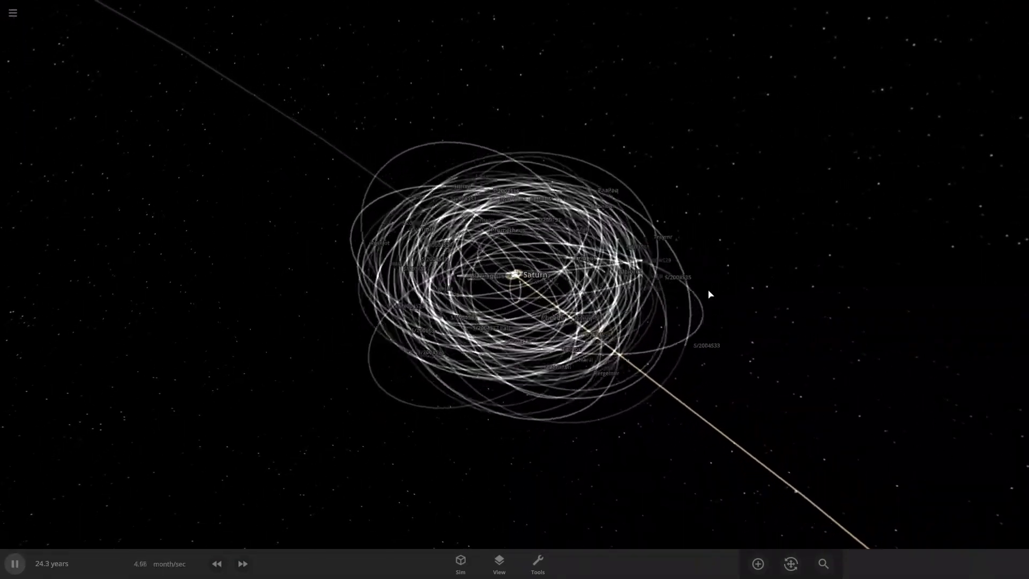
{"action": "scroll", "coordinate": [700, 301], "scroll_direction": "up", "scroll_amount": 8}
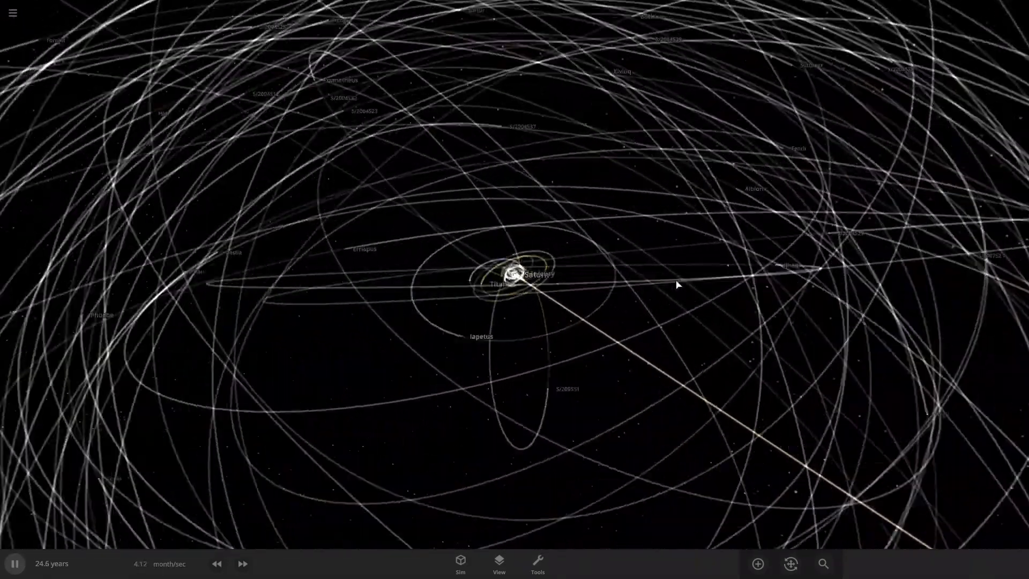
{"action": "scroll", "coordinate": [677, 284], "scroll_direction": "up", "scroll_amount": 10}
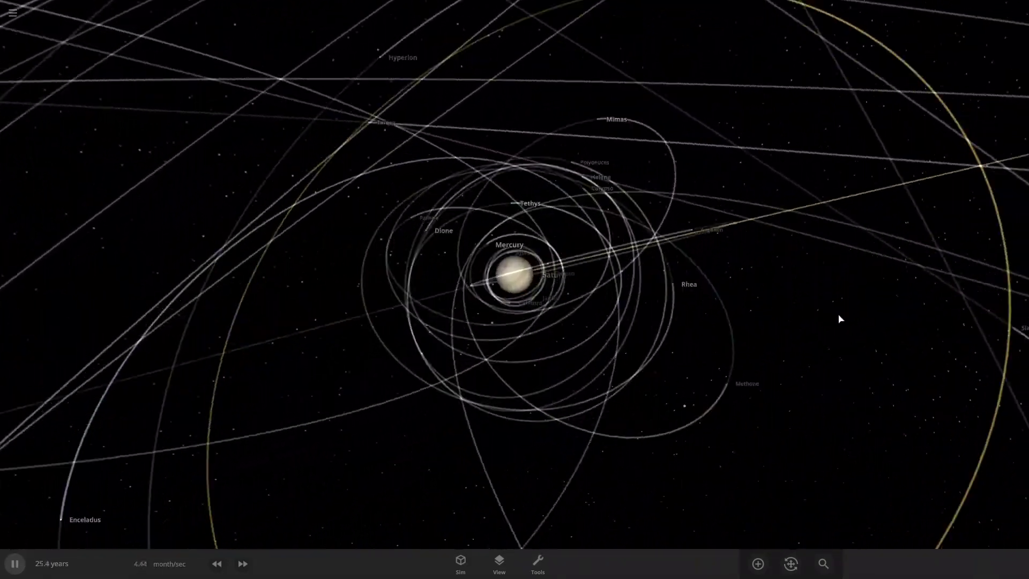
{"action": "scroll", "coordinate": [774, 333], "scroll_direction": "up", "scroll_amount": 6}
{"action": "scroll", "coordinate": [846, 296], "scroll_direction": "down", "scroll_amount": 3}
{"action": "scroll", "coordinate": [845, 296], "scroll_direction": "up", "scroll_amount": 3}
{"action": "scroll", "coordinate": [845, 296], "scroll_direction": "down", "scroll_amount": 6}
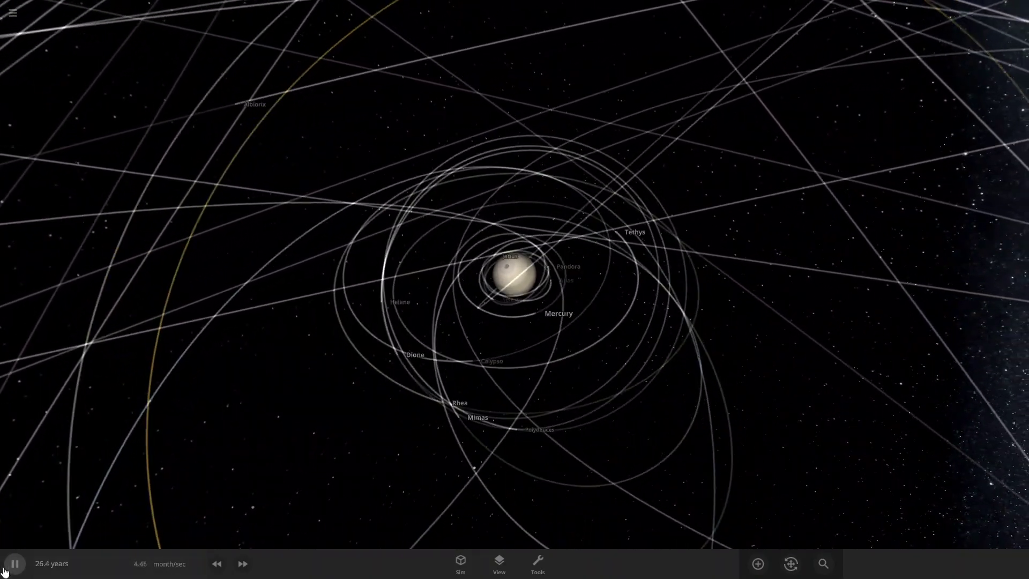
Step: Pause the simulation and inspect the object actions available for Mercury
{"action": "key", "text": "space"}
{"action": "scroll", "coordinate": [424, 333], "scroll_direction": "up", "scroll_amount": 5}
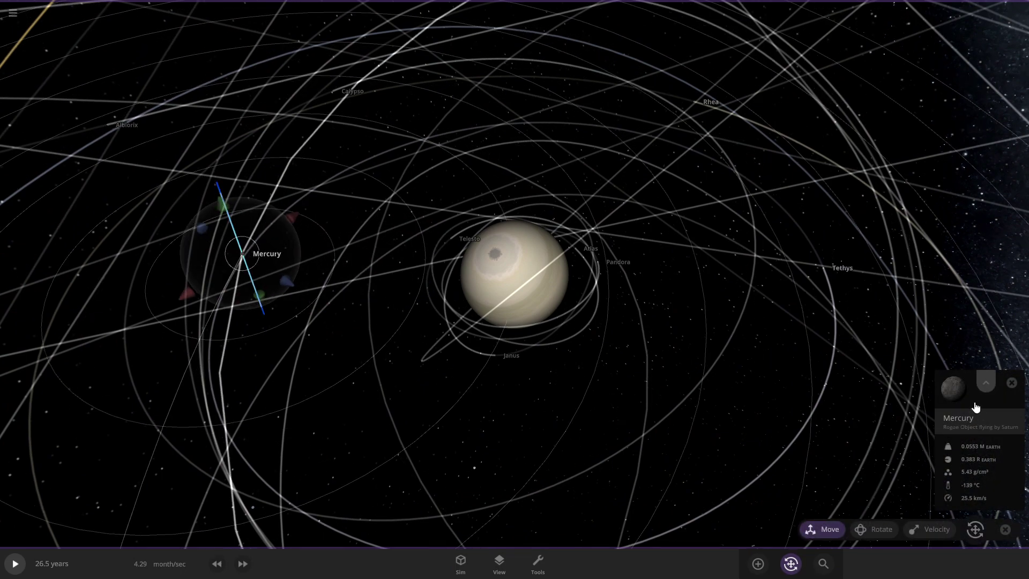
{"action": "left_click", "coordinate": [1011, 202]}
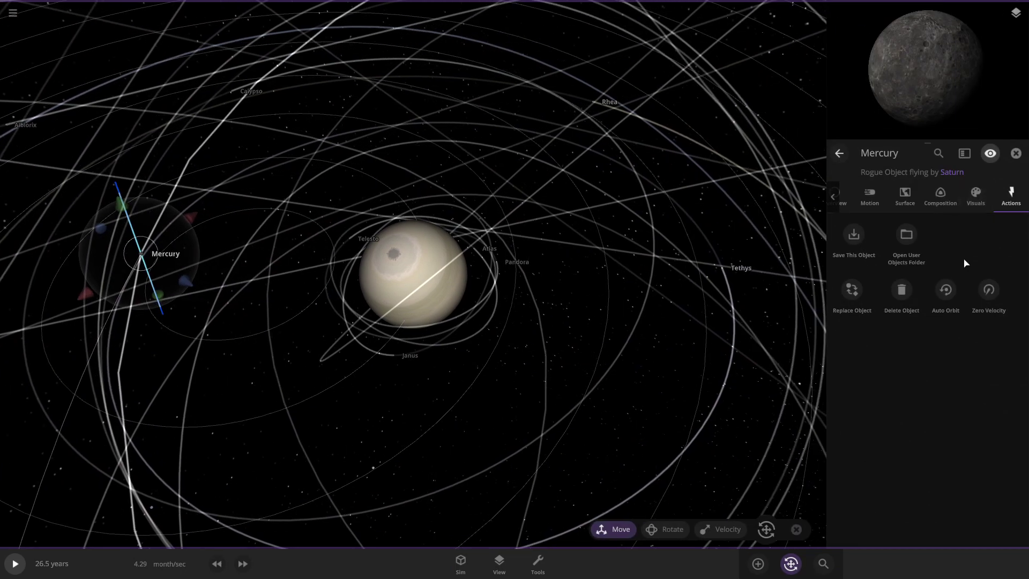
{"action": "left_click", "coordinate": [460, 384]}
Step: Resume the simulation and examine Saturn's outer moon orbits in relation to the planets around the Sun
{"action": "left_click", "coordinate": [17, 567]}
{"action": "scroll", "coordinate": [536, 372], "scroll_direction": "down", "scroll_amount": 5}
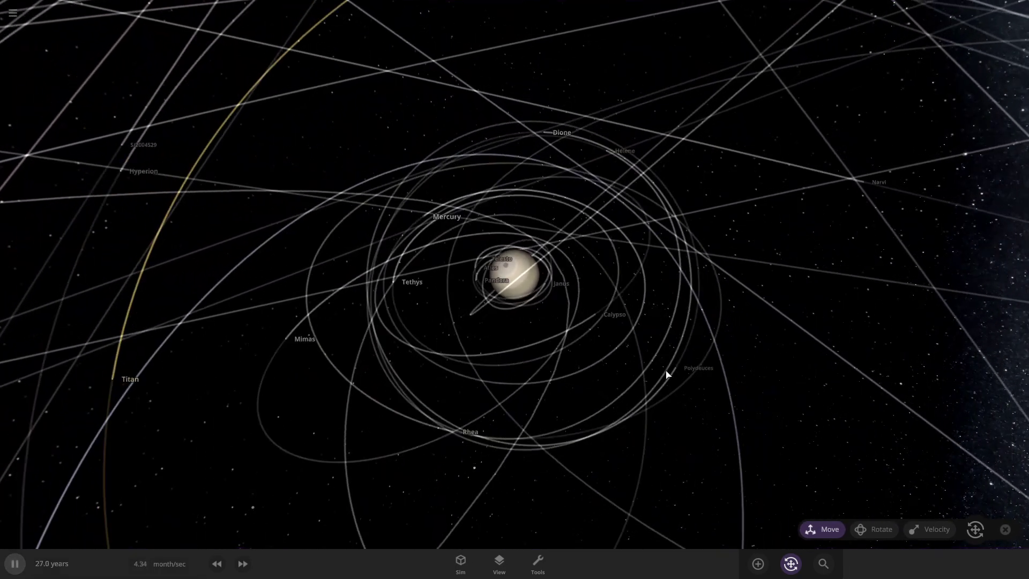
{"action": "scroll", "coordinate": [666, 375], "scroll_direction": "down", "scroll_amount": 10}
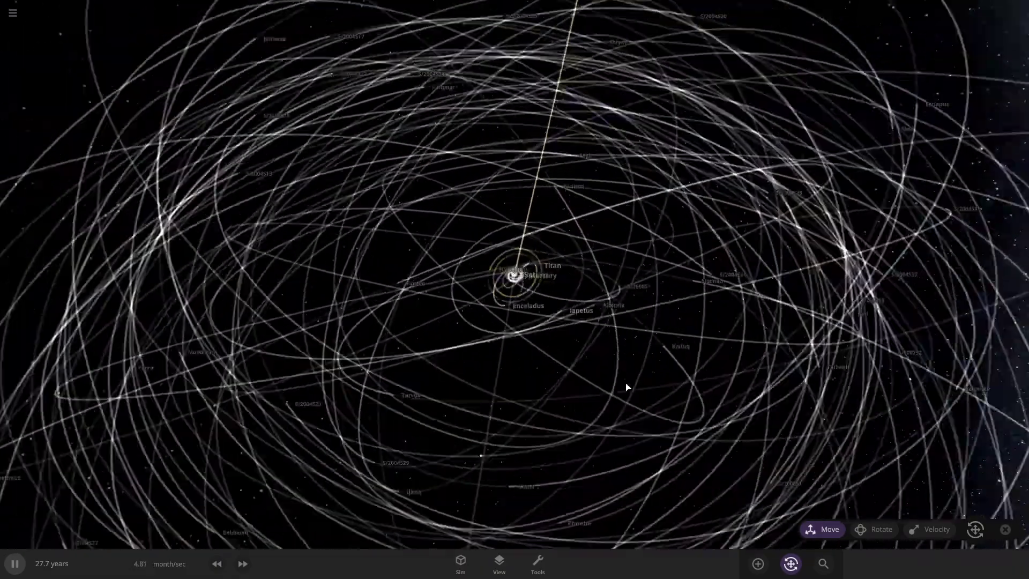
{"action": "scroll", "coordinate": [621, 387], "scroll_direction": "down", "scroll_amount": 5}
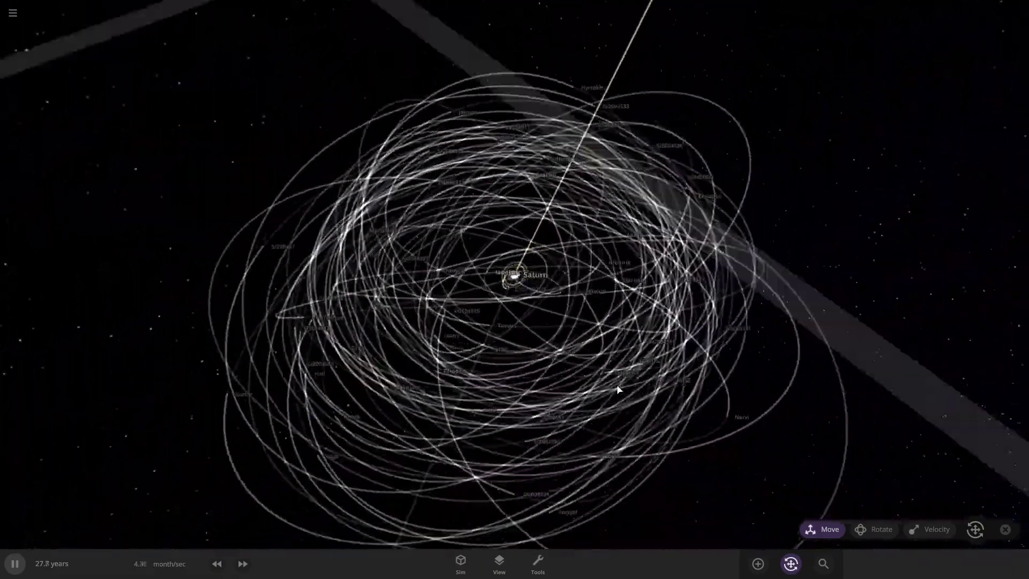
{"action": "scroll", "coordinate": [618, 389], "scroll_direction": "up", "scroll_amount": 5}
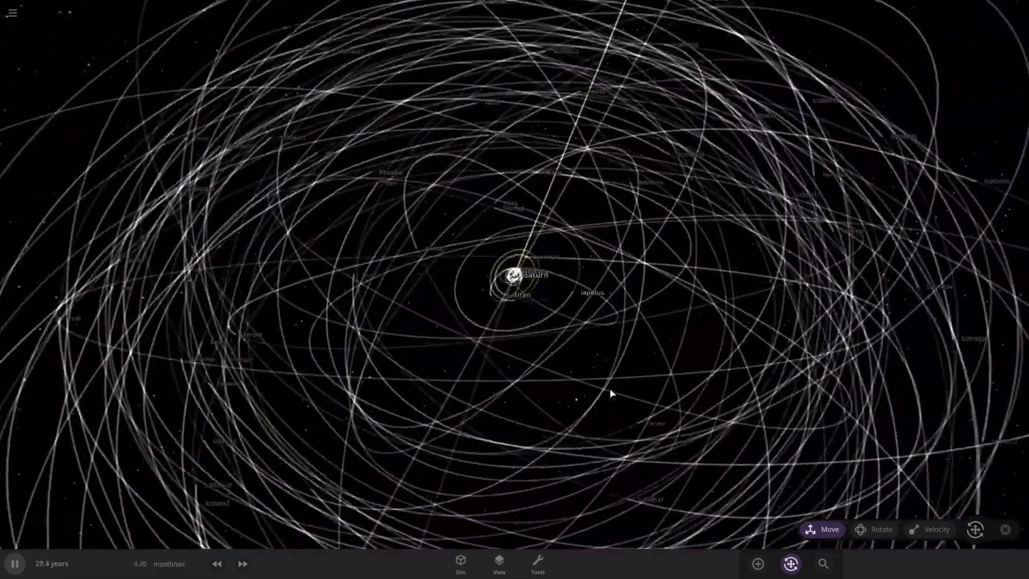
{"action": "scroll", "coordinate": [540, 372], "scroll_direction": "down", "scroll_amount": 10}
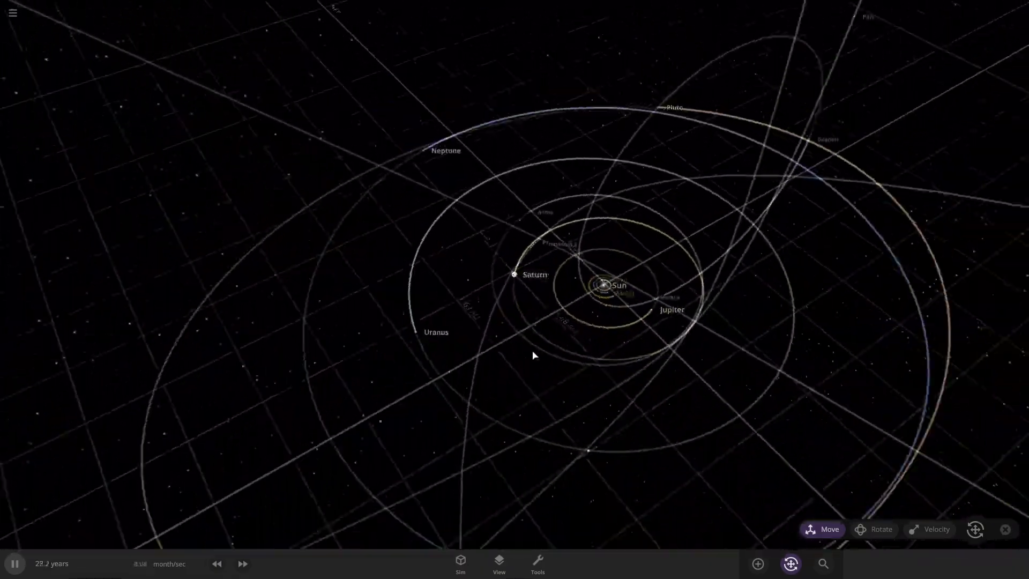
{"action": "scroll", "coordinate": [534, 355], "scroll_direction": "up", "scroll_amount": 10}
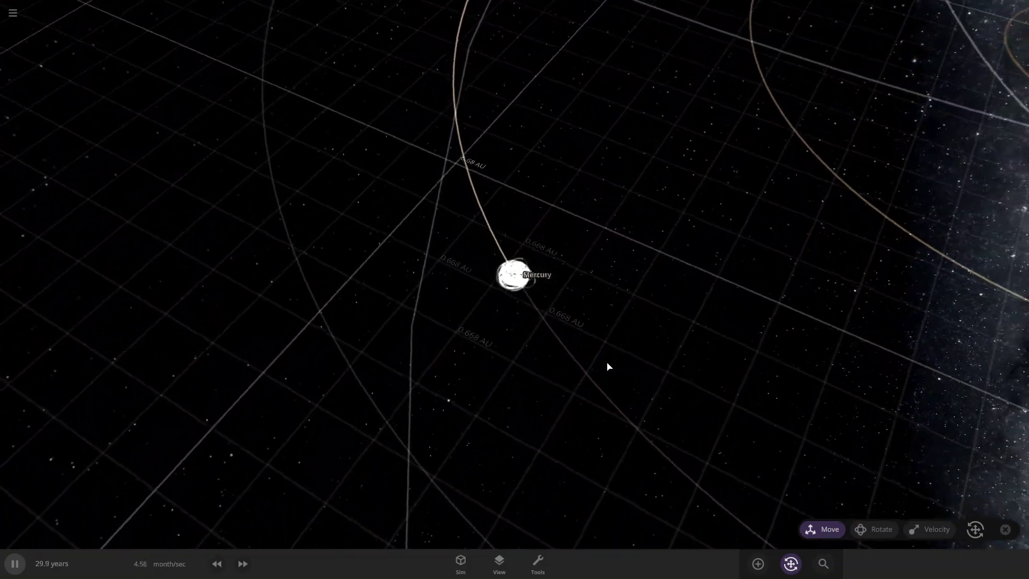
{"action": "scroll", "coordinate": [609, 367], "scroll_direction": "down", "scroll_amount": 10}
Step: Examine the ejected moons' paths across the solar system from a different angle, ending with a close view of Saturn
{"action": "right_click_drag", "start_coordinate": [610, 367], "coordinate": [795, 348]}
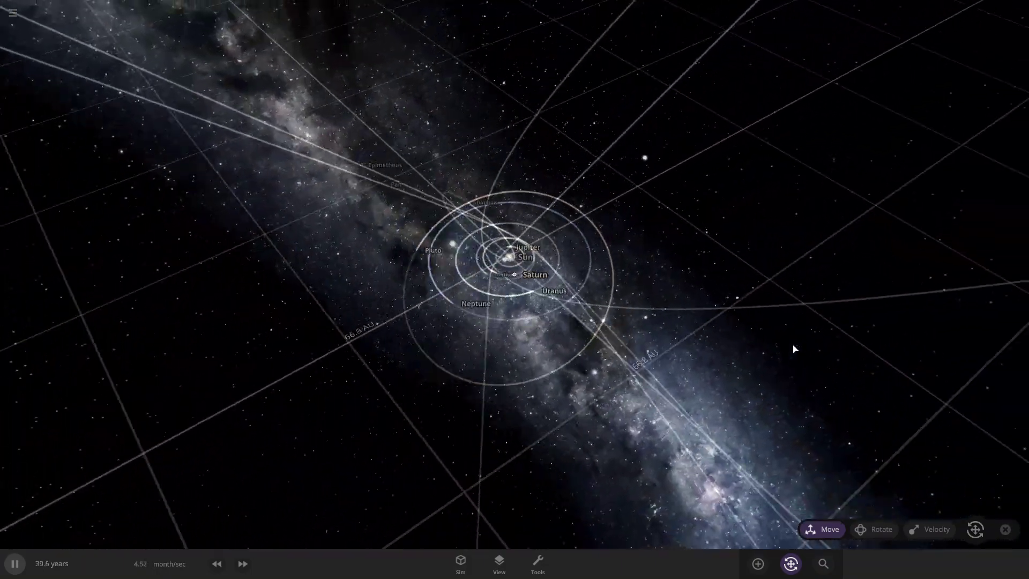
{"action": "scroll", "coordinate": [794, 349], "scroll_direction": "down", "scroll_amount": 5}
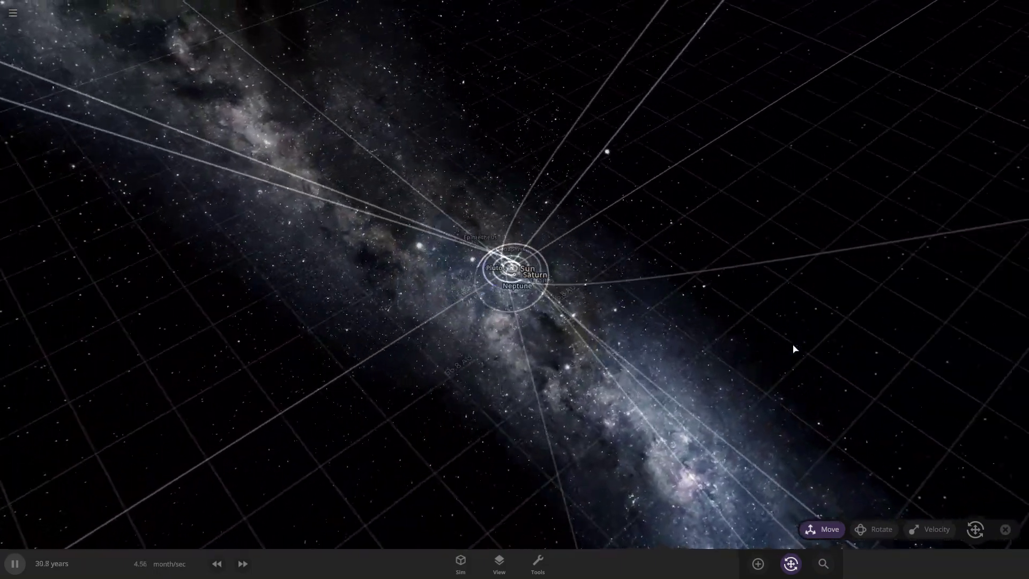
{"action": "scroll", "coordinate": [794, 349], "scroll_direction": "up", "scroll_amount": 10}
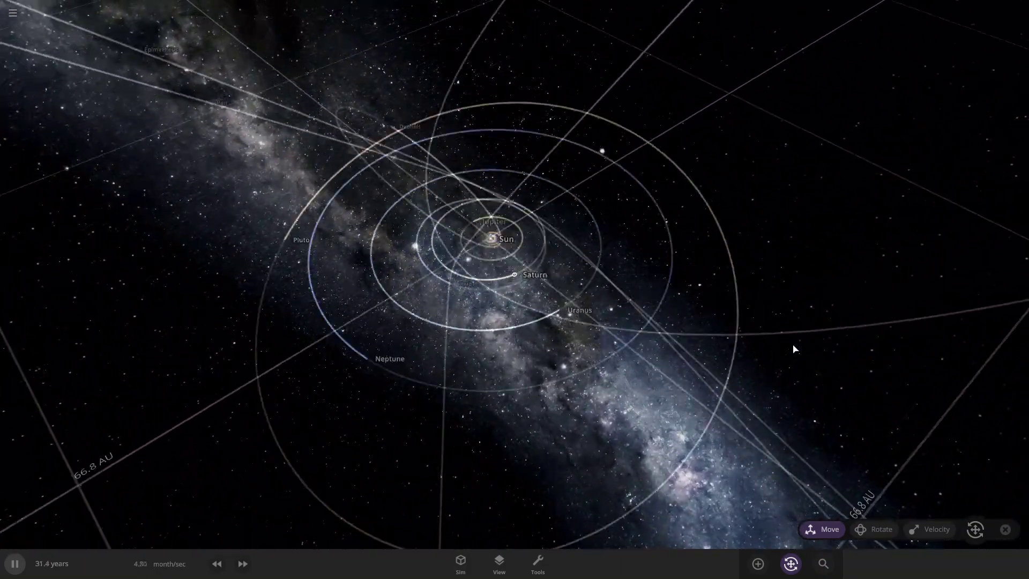
{"action": "scroll", "coordinate": [794, 349], "scroll_direction": "up", "scroll_amount": 5}
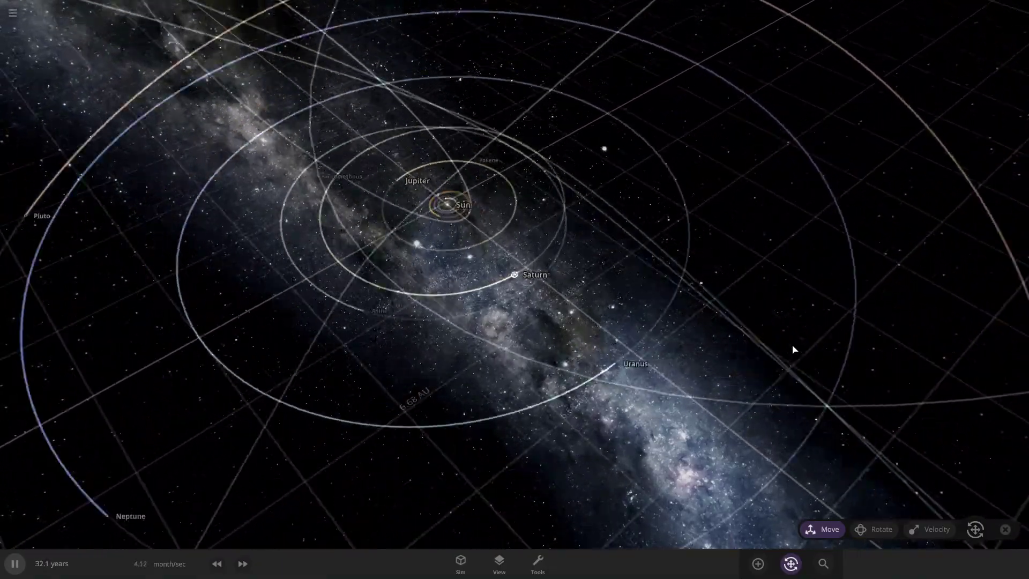
{"action": "scroll", "coordinate": [794, 349], "scroll_direction": "up", "scroll_amount": 15}
{"action": "right_click_drag", "start_coordinate": [794, 349], "coordinate": [794, 359]}
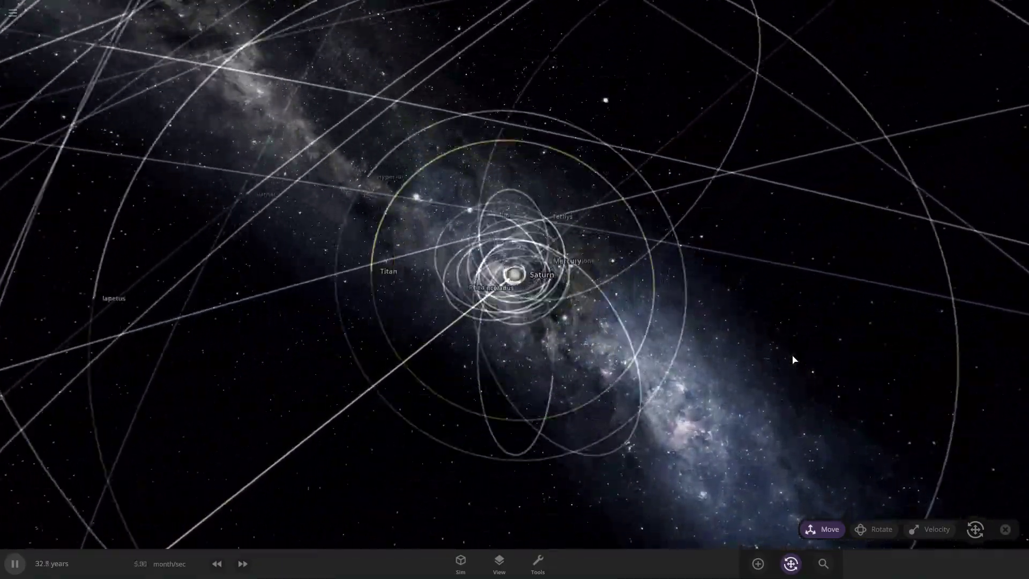
{"action": "scroll", "coordinate": [794, 359], "scroll_direction": "up", "scroll_amount": 10}
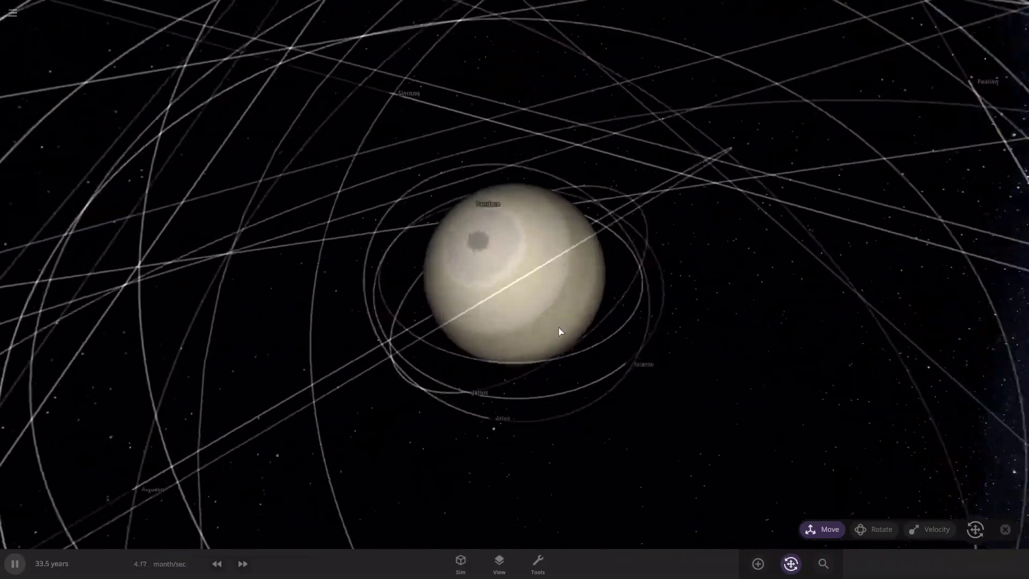
Step: Increase the target simulation speed and turn off the object-moving tool while watching Saturn's inner moons
{"action": "right_click_drag", "start_coordinate": [560, 332], "coordinate": [505, 375]}
{"action": "scroll", "coordinate": [457, 343], "scroll_direction": "down", "scroll_amount": 4}
{"action": "scroll", "coordinate": [457, 343], "scroll_direction": "down", "scroll_amount": 3}
{"action": "scroll", "coordinate": [505, 375], "scroll_direction": "down", "scroll_amount": 5}
{"action": "left_click", "coordinate": [241, 564]}
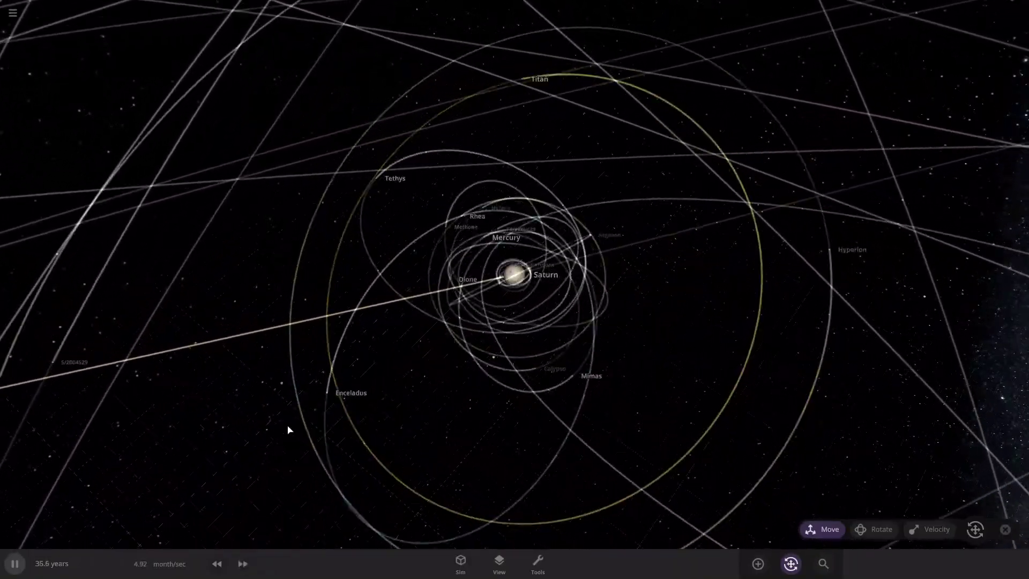
{"action": "left_click", "coordinate": [791, 563]}
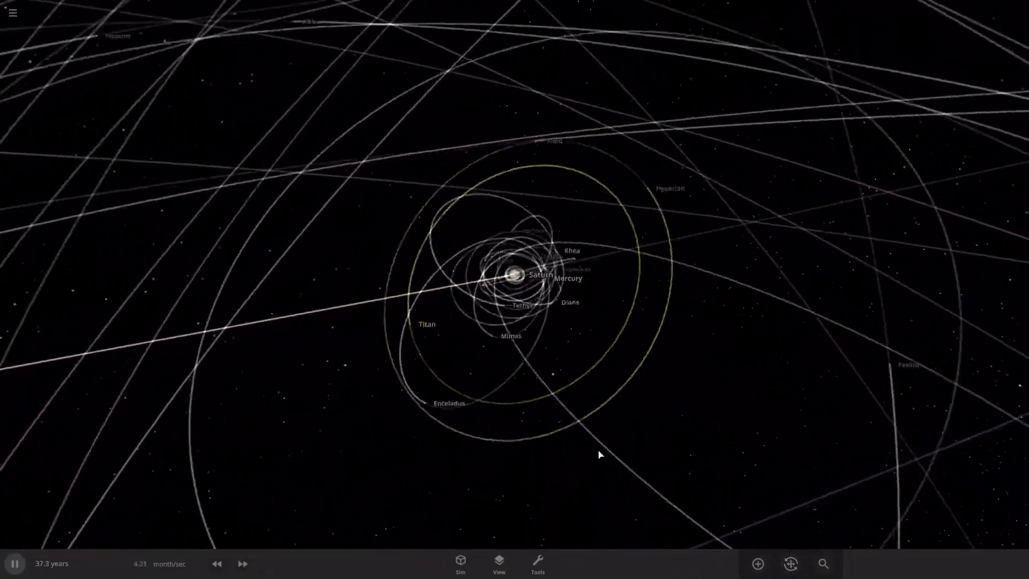
Step: Compare the ejected moons' paths extending beyond Pluto with the tilted moon orbits remaining around Saturn
{"action": "scroll", "coordinate": [569, 462], "scroll_direction": "down", "scroll_amount": 8}
{"action": "left_click_drag", "start_coordinate": [569, 463], "coordinate": [540, 497]}
{"action": "scroll", "coordinate": [597, 485], "scroll_direction": "down", "scroll_amount": 10}
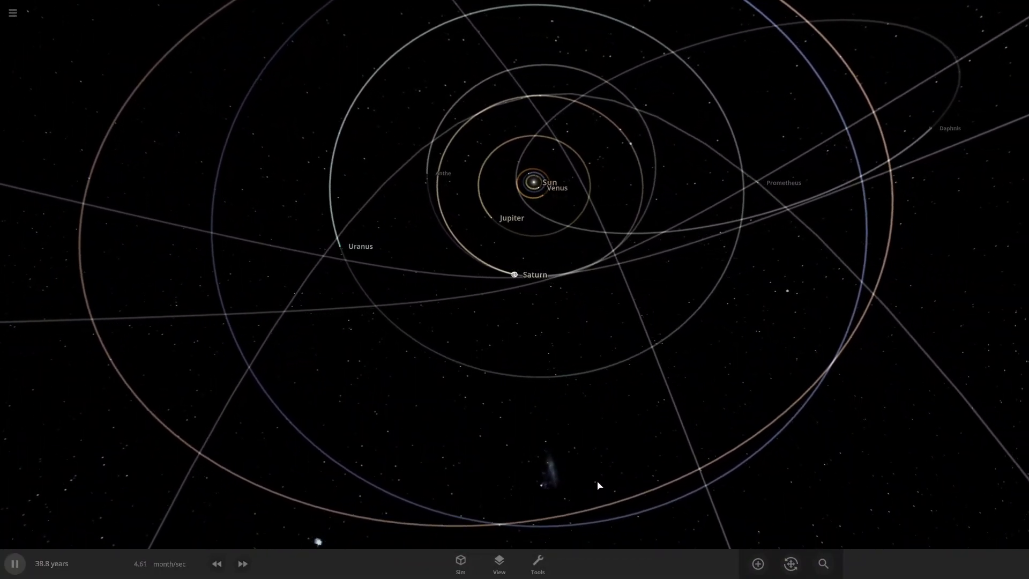
{"action": "scroll", "coordinate": [598, 485], "scroll_direction": "down", "scroll_amount": 5}
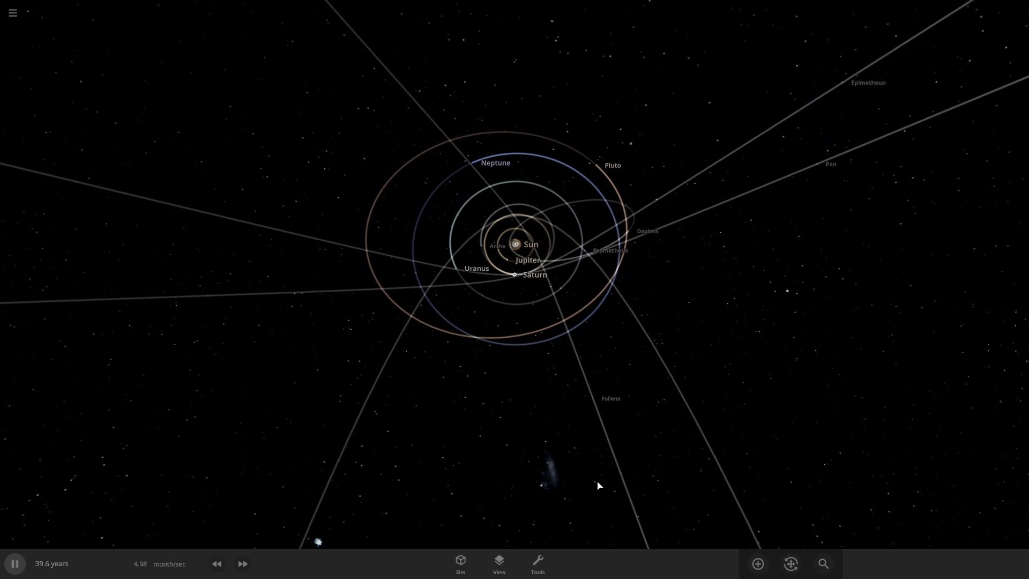
{"action": "left_click_drag", "start_coordinate": [598, 485], "coordinate": [668, 422]}
{"action": "scroll", "coordinate": [668, 422], "scroll_direction": "up", "scroll_amount": 2}
{"action": "scroll", "coordinate": [650, 420], "scroll_direction": "up", "scroll_amount": 10}
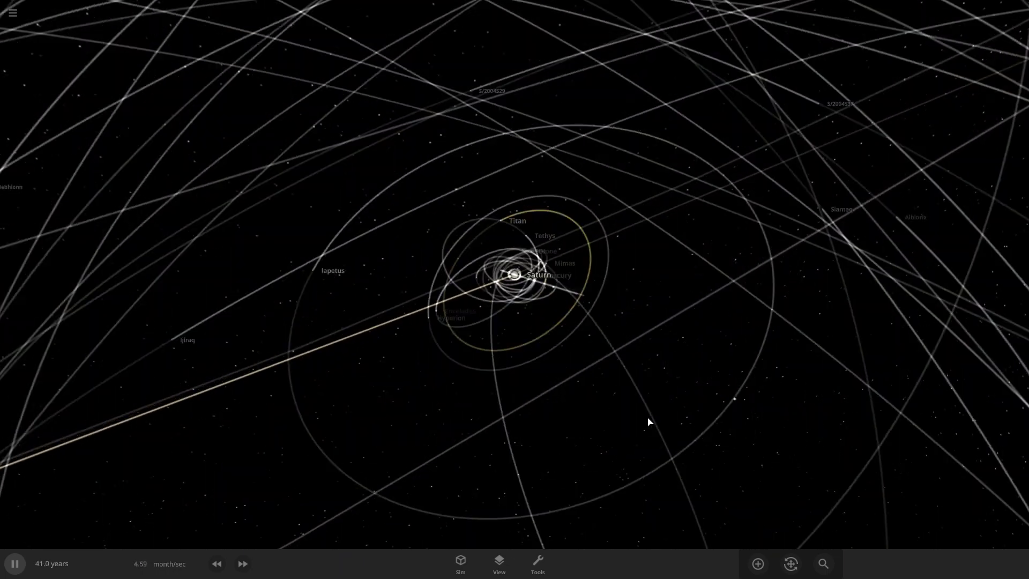
{"action": "scroll", "coordinate": [647, 421], "scroll_direction": "up", "scroll_amount": 5}
{"action": "left_click_drag", "start_coordinate": [645, 420], "coordinate": [317, 319]}
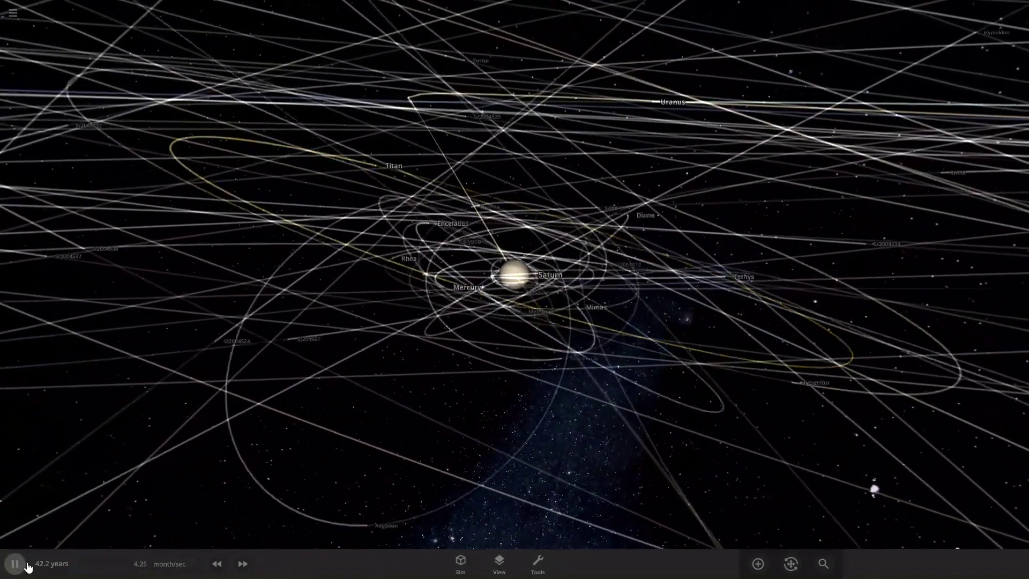
Step: Pause the simulation and select Aegaeon to examine its stretched orbit around Saturn
{"action": "left_click", "coordinate": [24, 565]}
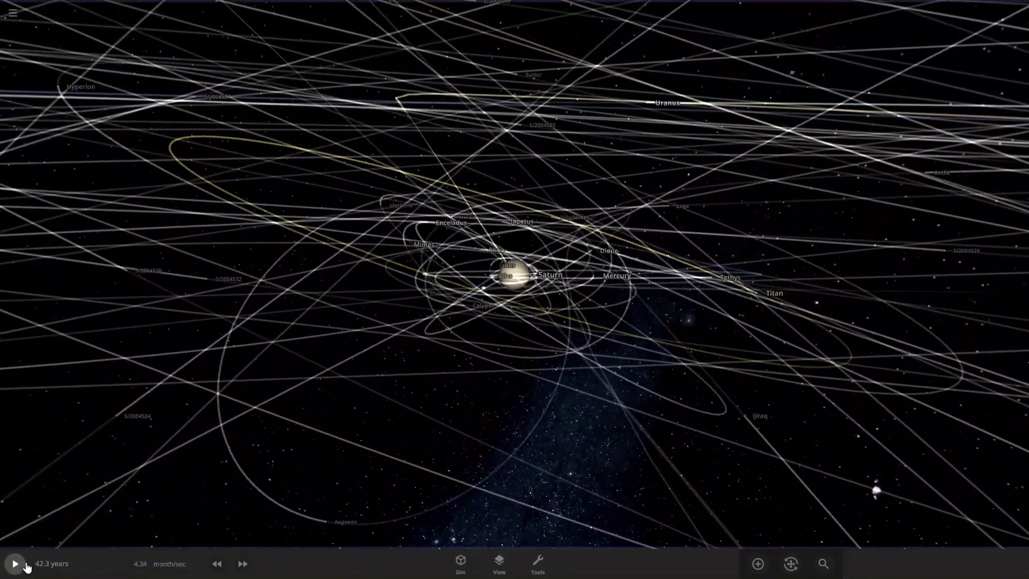
{"action": "left_click", "coordinate": [336, 513]}
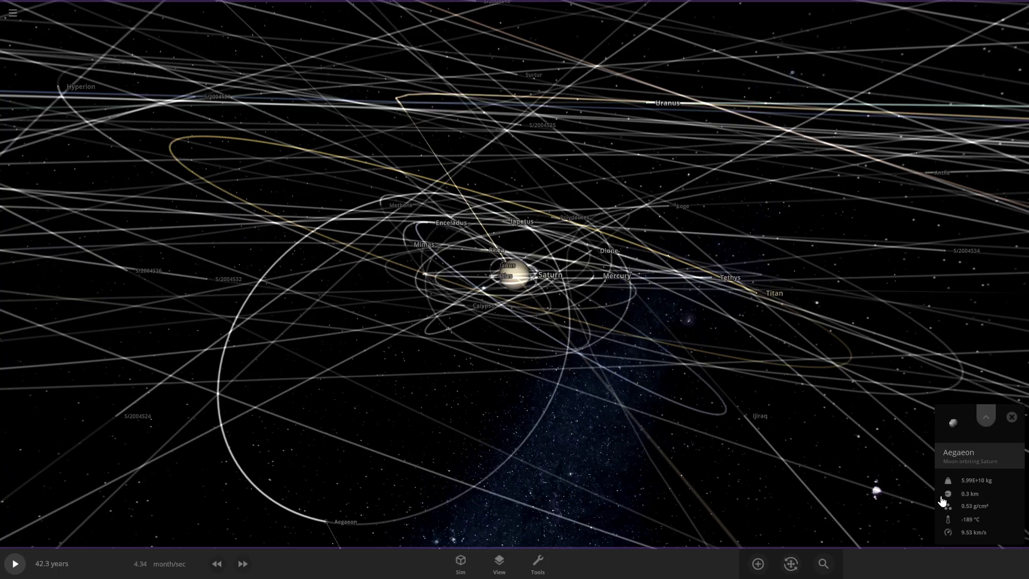
{"action": "left_click_drag", "start_coordinate": [549, 376], "coordinate": [602, 392]}
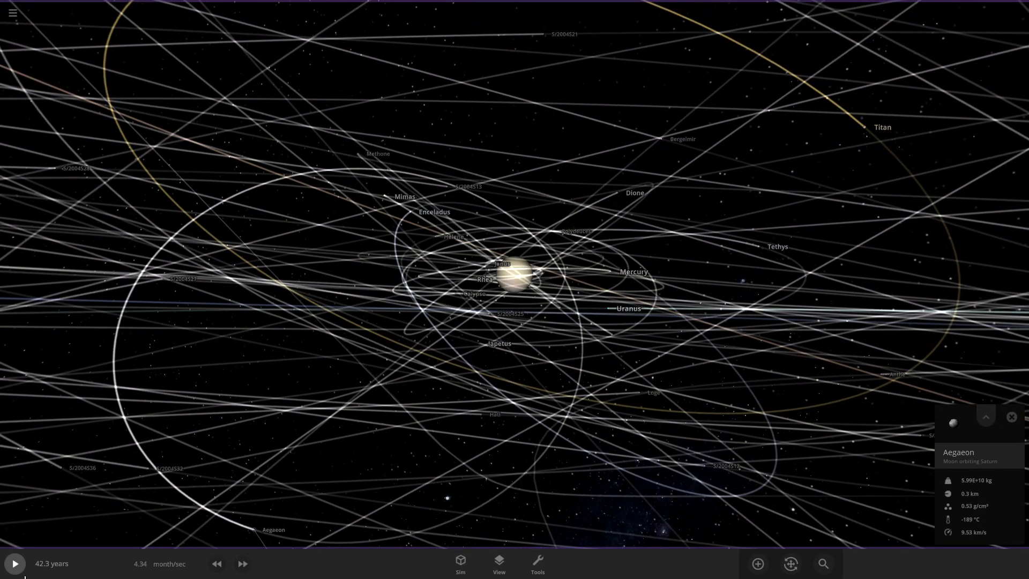
Step: Resume the simulation with Aegaeon's details closed and raise the target simulation speed to 8970 months per second
{"action": "left_click", "coordinate": [15, 563]}
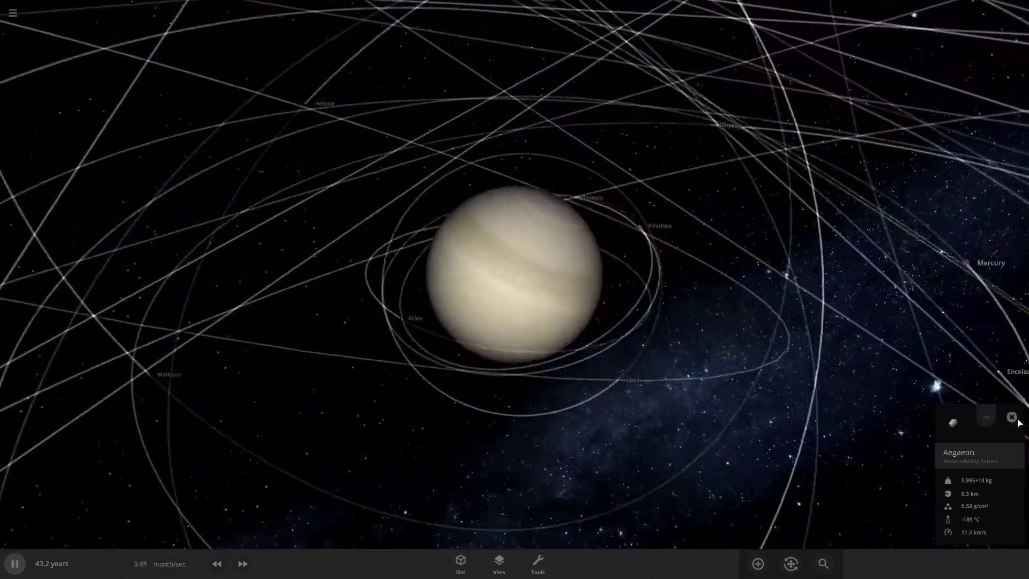
{"action": "left_click", "coordinate": [1011, 417]}
{"action": "scroll", "coordinate": [701, 350], "scroll_direction": "down", "scroll_amount": 5}
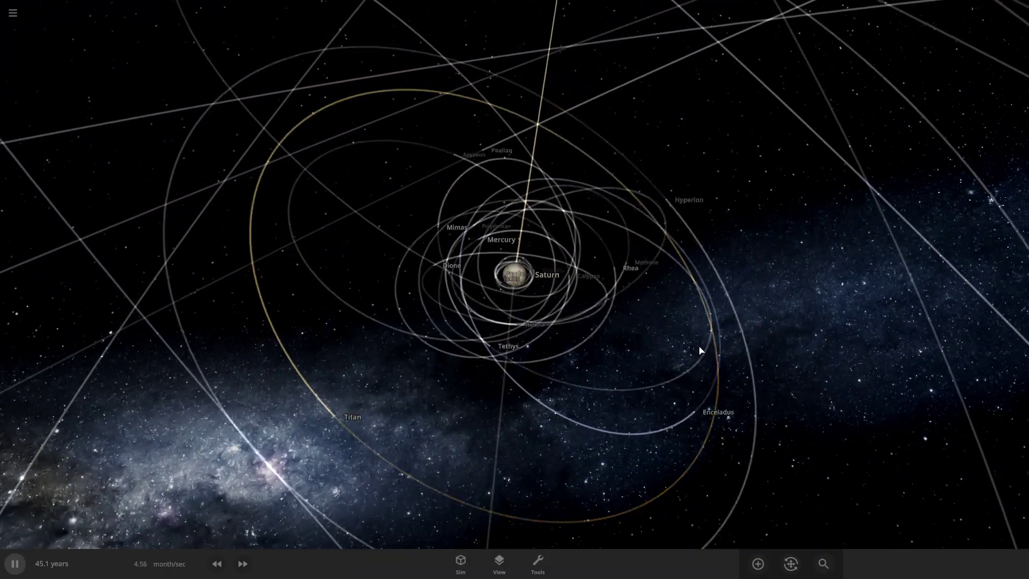
{"action": "scroll", "coordinate": [661, 352], "scroll_direction": "down", "scroll_amount": 3}
{"action": "left_click_drag", "start_coordinate": [661, 353], "coordinate": [620, 372]}
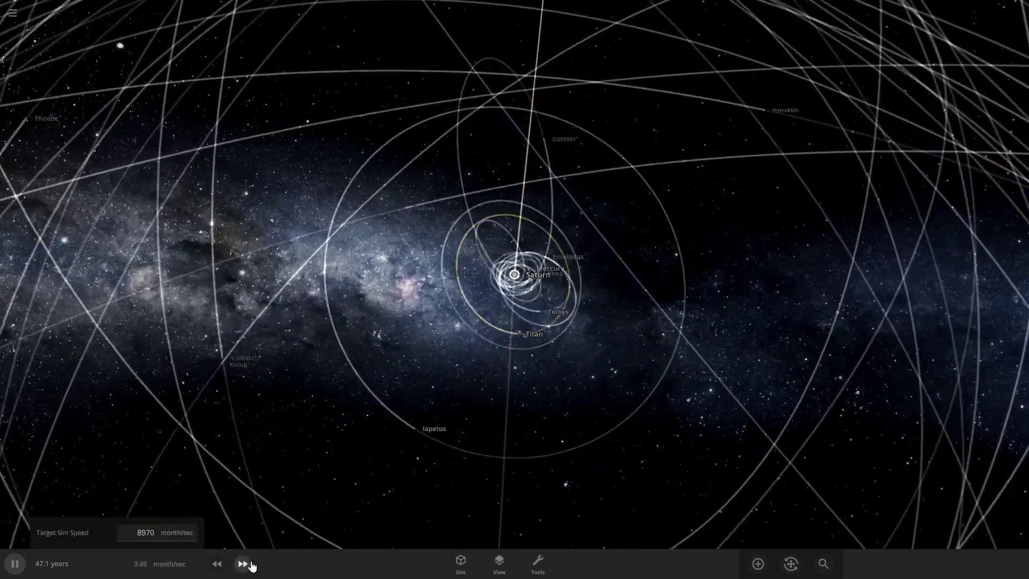
Step: Pause the simulation, select Mercury to inspect its path near Saturn, and lower the target simulation speed to 0.0833 days per second
{"action": "left_click_drag", "start_coordinate": [466, 439], "coordinate": [367, 574]}
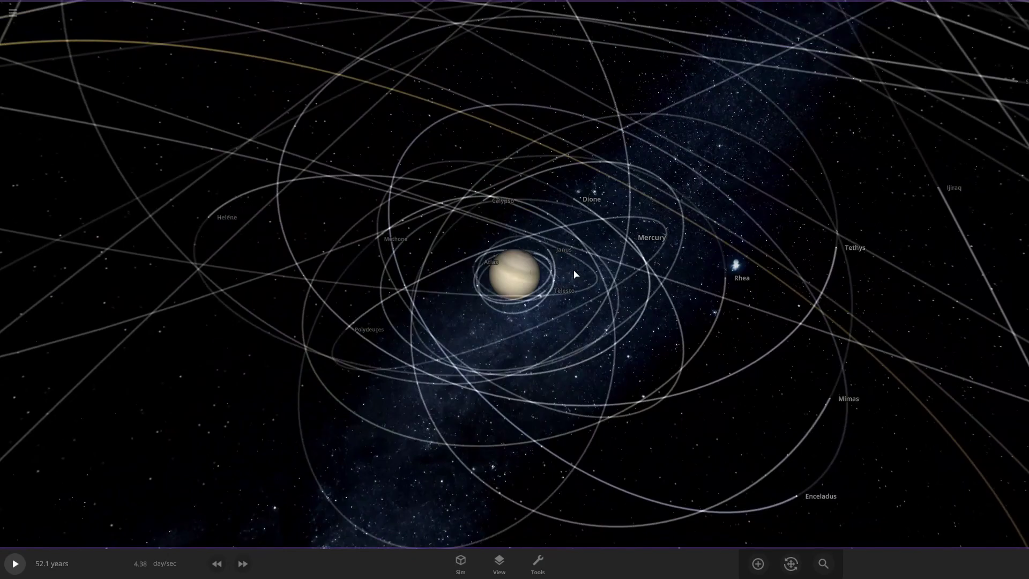
{"action": "right_click_drag", "start_coordinate": [574, 270], "coordinate": [391, 527]}
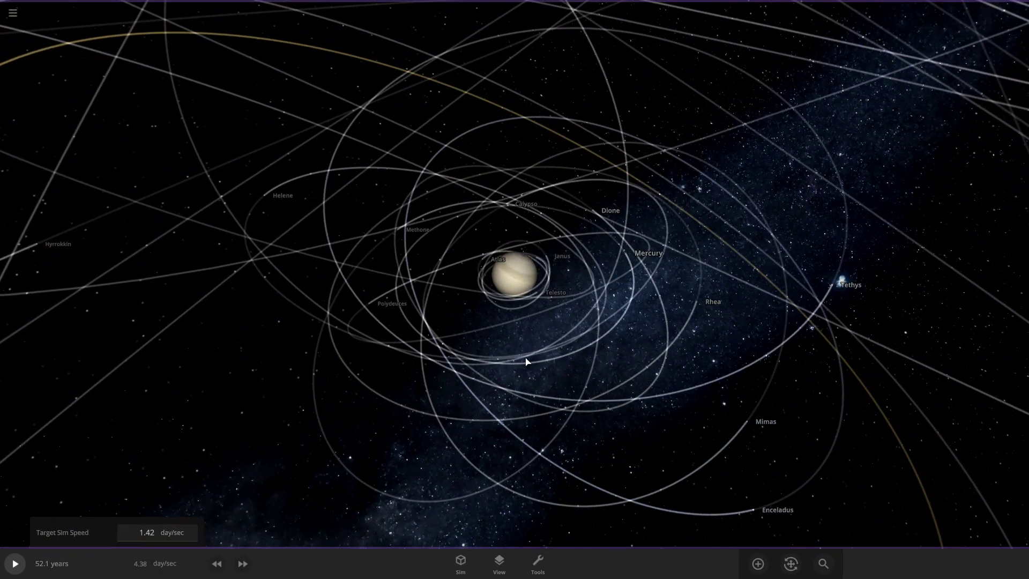
{"action": "right_click_drag", "start_coordinate": [526, 362], "coordinate": [614, 447]}
{"action": "scroll", "coordinate": [489, 343], "scroll_direction": "up", "scroll_amount": 4}
{"action": "left_click", "coordinate": [616, 406]}
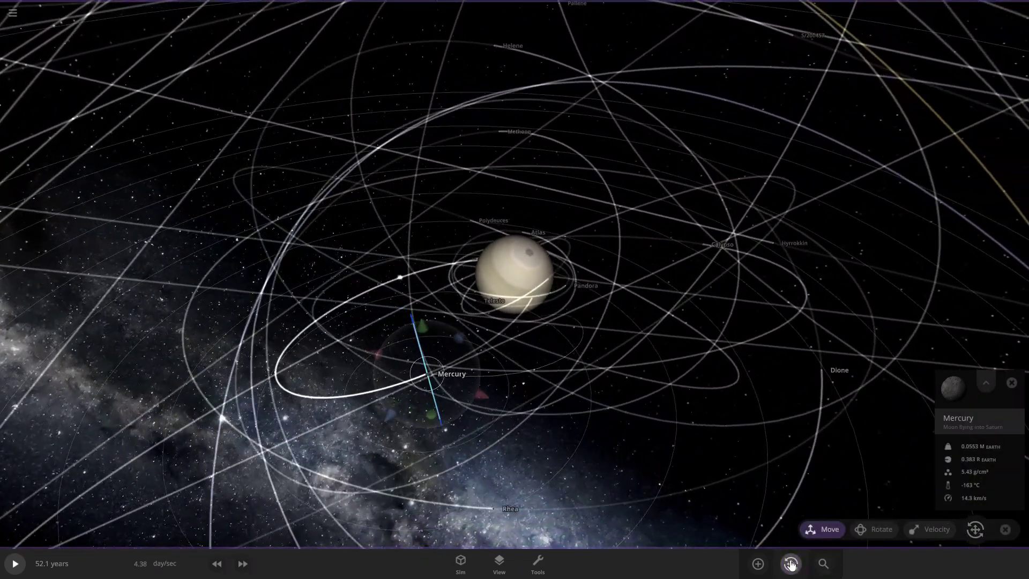
{"action": "left_click", "coordinate": [790, 564]}
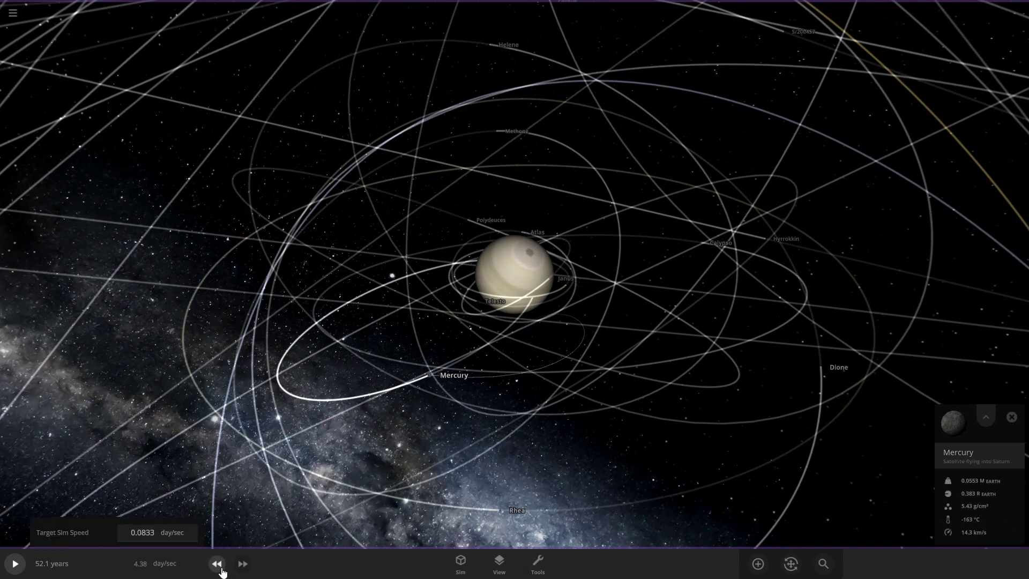
Step: Resume the simulation and follow Mercury up close as it flies into Saturn
{"action": "scroll", "coordinate": [446, 427], "scroll_direction": "up", "scroll_amount": 5}
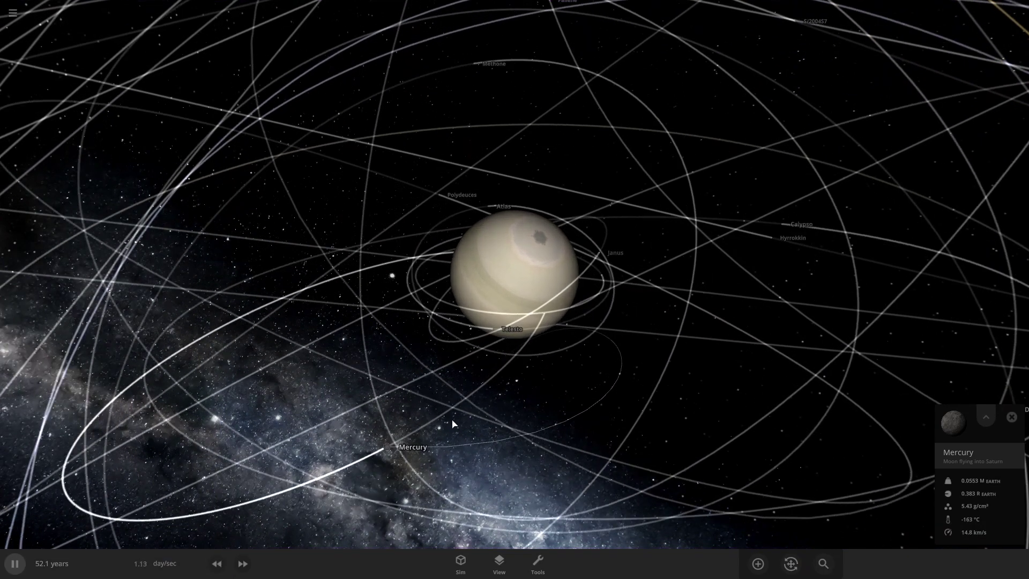
{"action": "right_click_drag", "start_coordinate": [450, 420], "coordinate": [421, 384]}
{"action": "scroll", "coordinate": [614, 338], "scroll_direction": "up", "scroll_amount": 3}
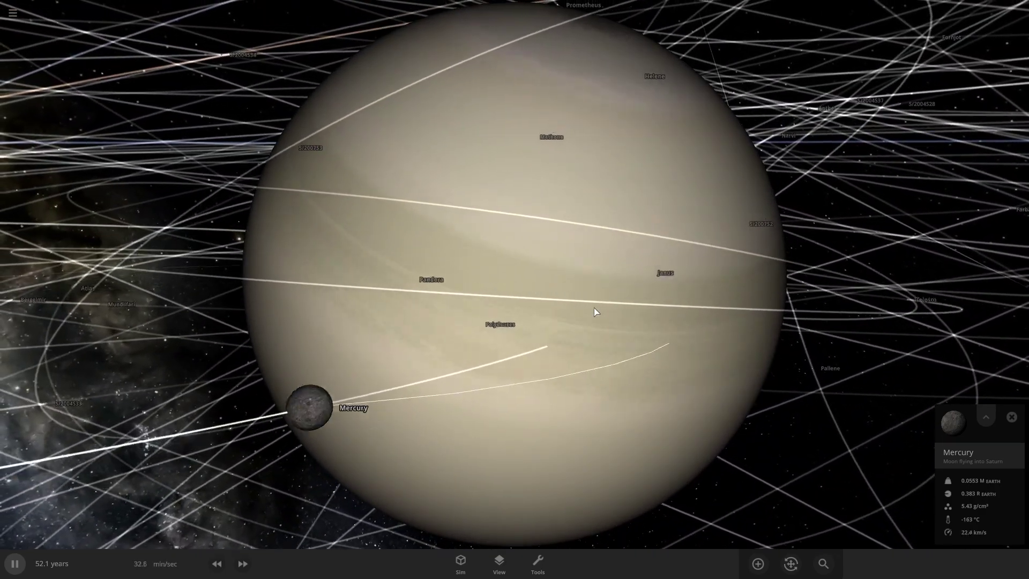
{"action": "scroll", "coordinate": [593, 314], "scroll_direction": "down", "scroll_amount": 8}
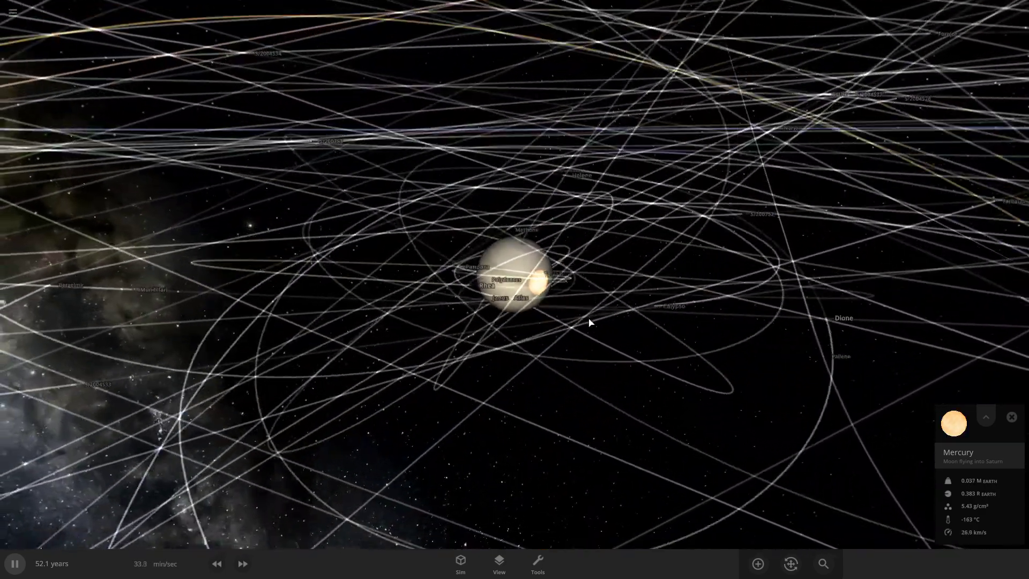
Step: Raise the target simulation speed to 2.70 months per second with Saturn's whole moon system in view
{"action": "scroll", "coordinate": [590, 328], "scroll_direction": "down", "scroll_amount": 8}
{"action": "right_click_drag", "start_coordinate": [591, 333], "coordinate": [595, 466]}
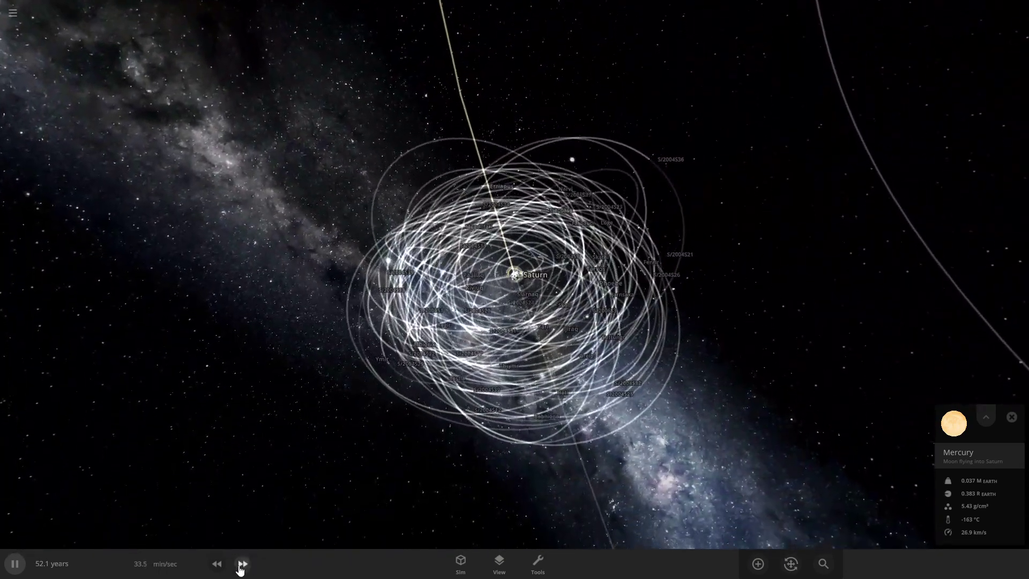
{"action": "left_click", "coordinate": [243, 564]}
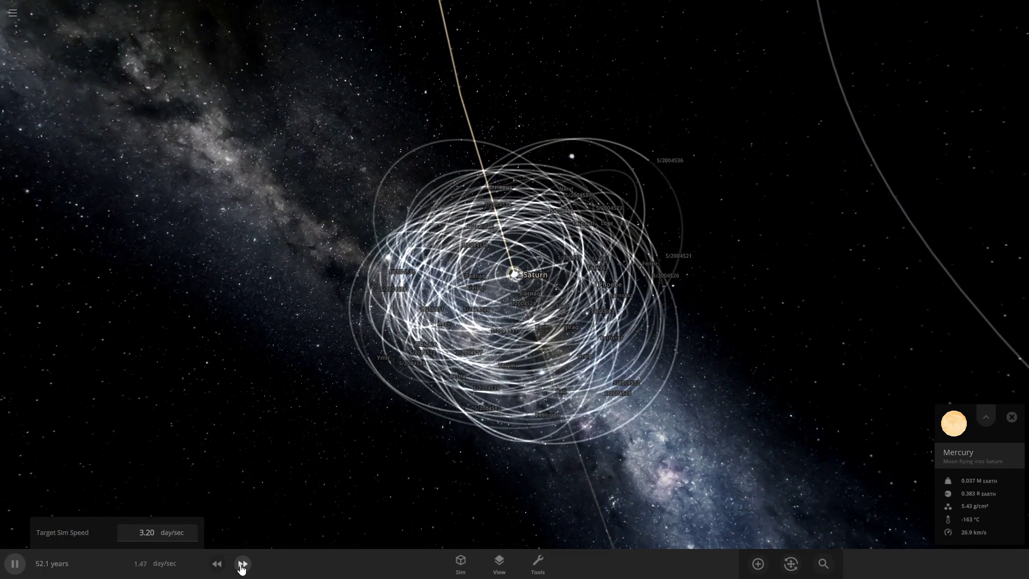
{"action": "left_click", "coordinate": [242, 564]}
{"action": "left_click", "coordinate": [242, 564]}
{"action": "left_click", "coordinate": [243, 564]}
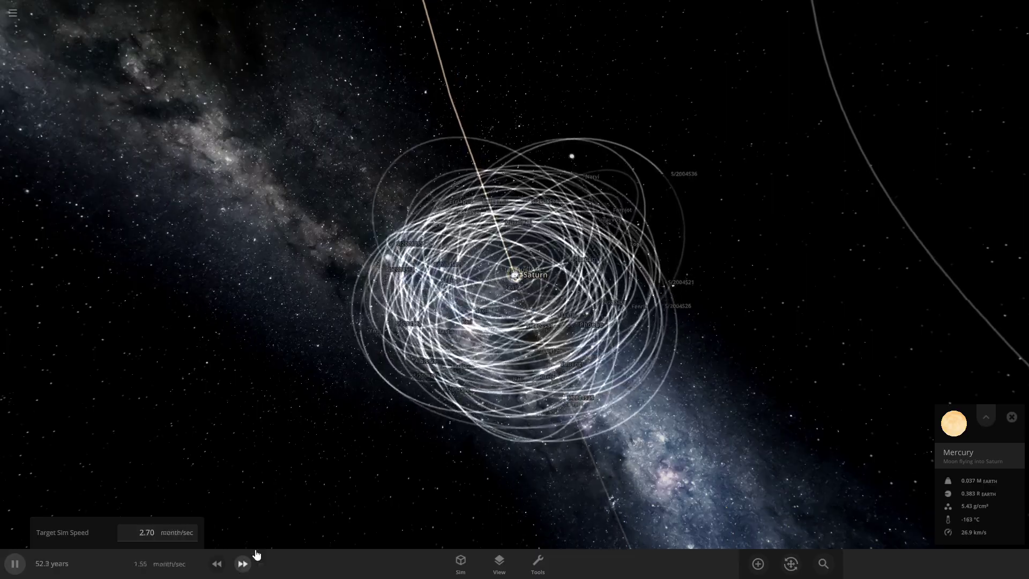
Step: Examine the moon orbits close to Saturn and the ejected moons' paths extending across the solar system beyond Pluto
{"action": "scroll", "coordinate": [477, 286], "scroll_direction": "up", "scroll_amount": 6}
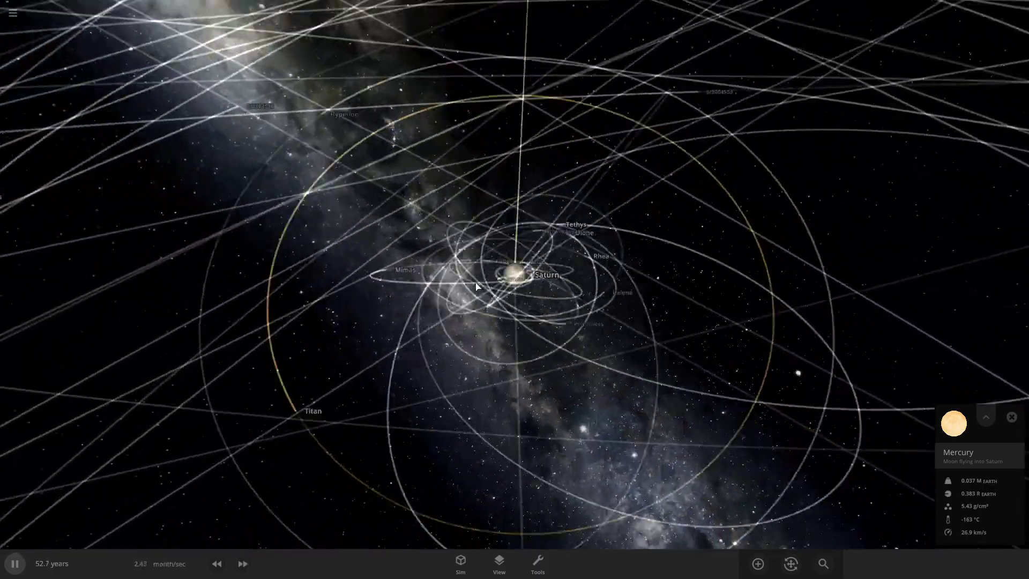
{"action": "left_click_drag", "start_coordinate": [477, 286], "coordinate": [500, 320]}
{"action": "scroll", "coordinate": [419, 335], "scroll_direction": "down", "scroll_amount": 3}
{"action": "scroll", "coordinate": [497, 321], "scroll_direction": "down", "scroll_amount": 5}
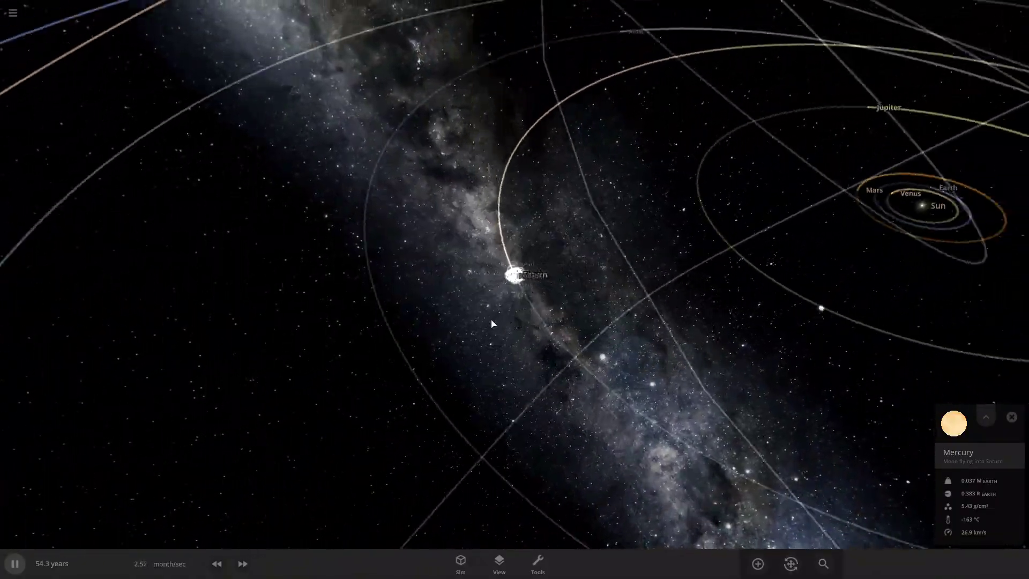
{"action": "scroll", "coordinate": [492, 323], "scroll_direction": "down", "scroll_amount": 6}
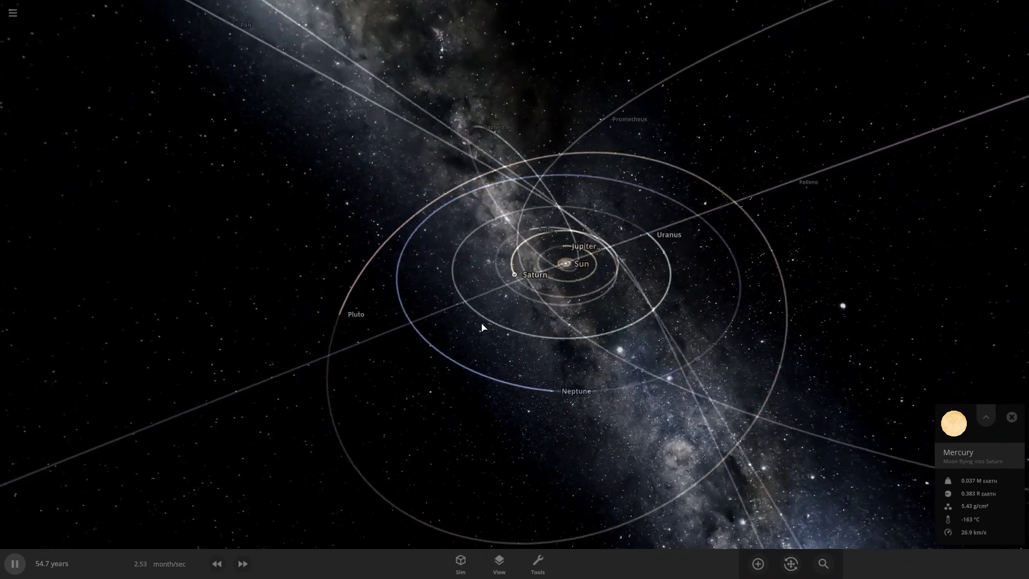
{"action": "scroll", "coordinate": [479, 165], "scroll_direction": "down", "scroll_amount": 5}
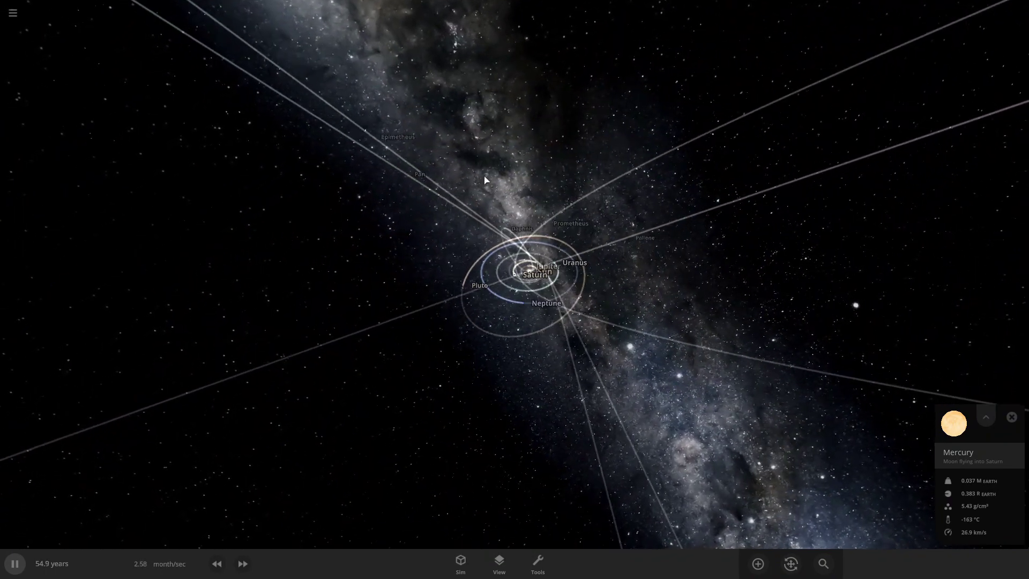
{"action": "scroll", "coordinate": [642, 224], "scroll_direction": "down", "scroll_amount": 6}
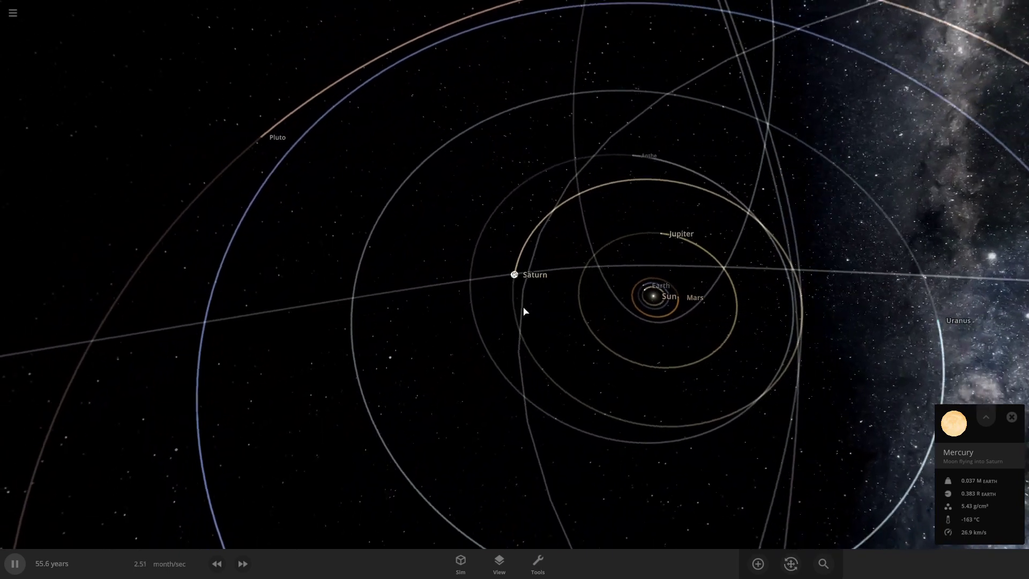
Step: Select Anthe to inspect its orbit around the Sun and close its details
{"action": "scroll", "coordinate": [524, 312], "scroll_direction": "down", "scroll_amount": 2}
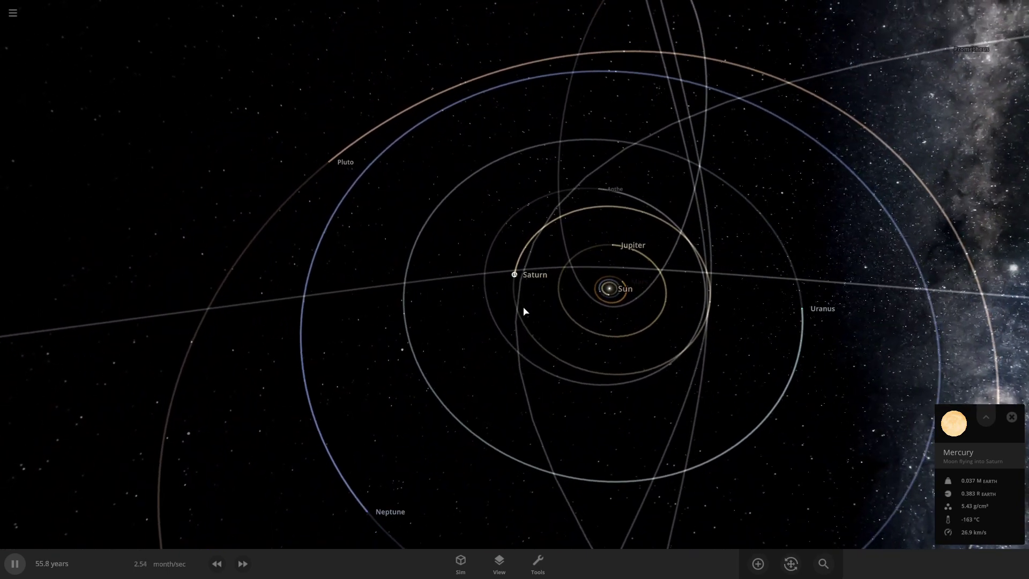
{"action": "scroll", "coordinate": [523, 311], "scroll_direction": "up", "scroll_amount": 3}
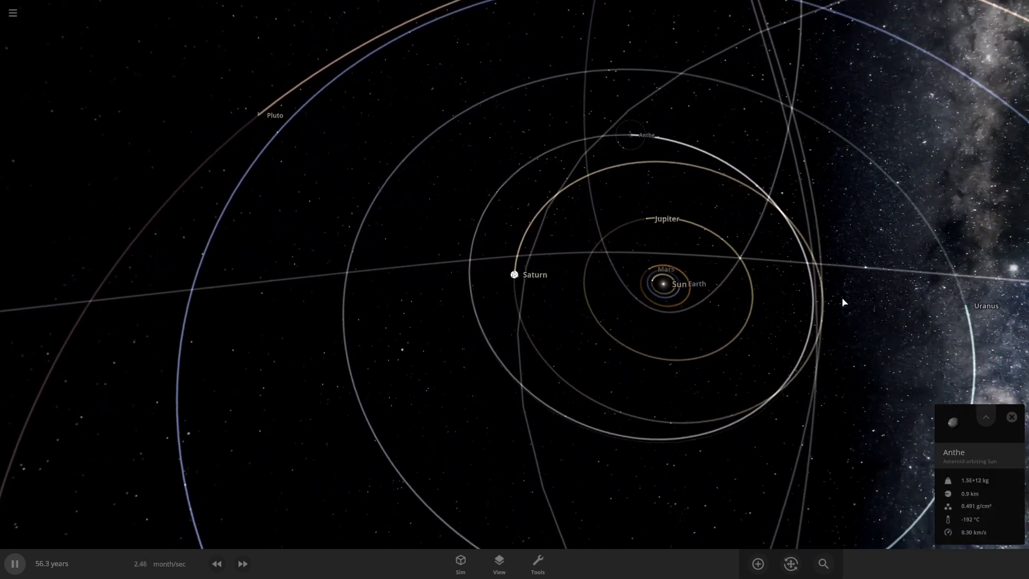
{"action": "left_click_drag", "start_coordinate": [824, 293], "coordinate": [707, 265]}
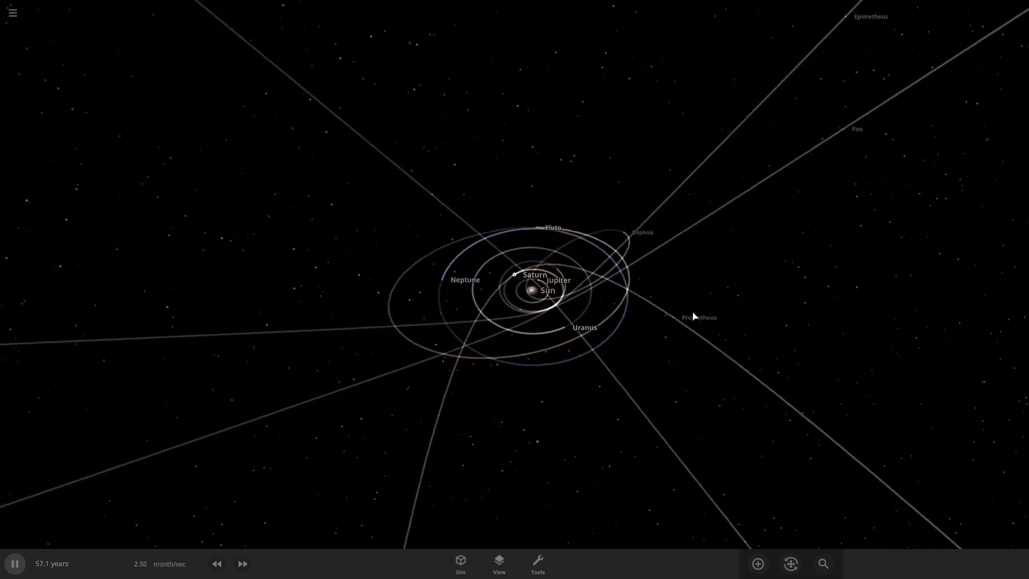
Step: Return to a close view of Saturn's inner moons and pause the simulation
{"action": "scroll", "coordinate": [694, 316], "scroll_direction": "up", "scroll_amount": 5}
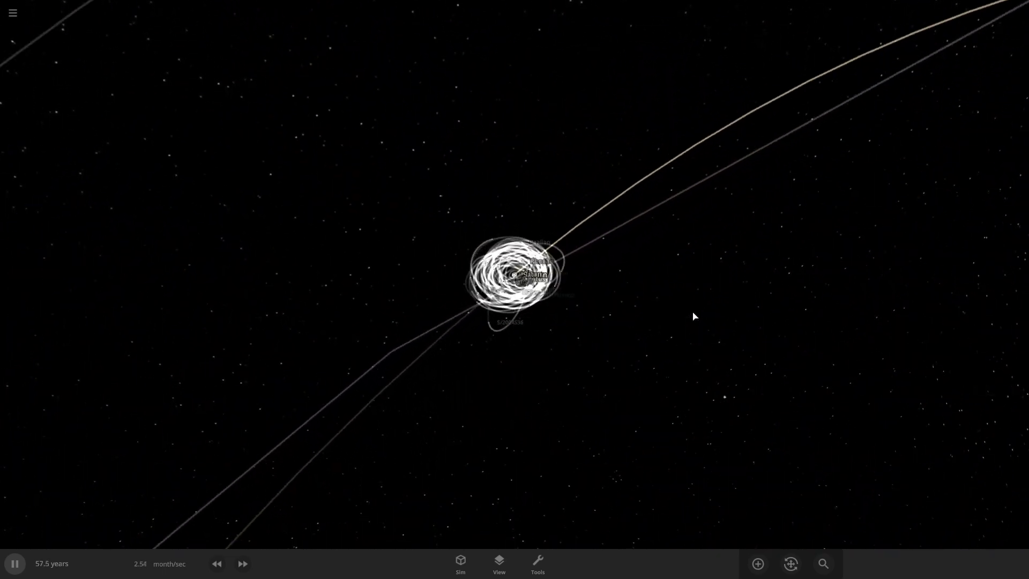
{"action": "scroll", "coordinate": [694, 317], "scroll_direction": "up", "scroll_amount": 5}
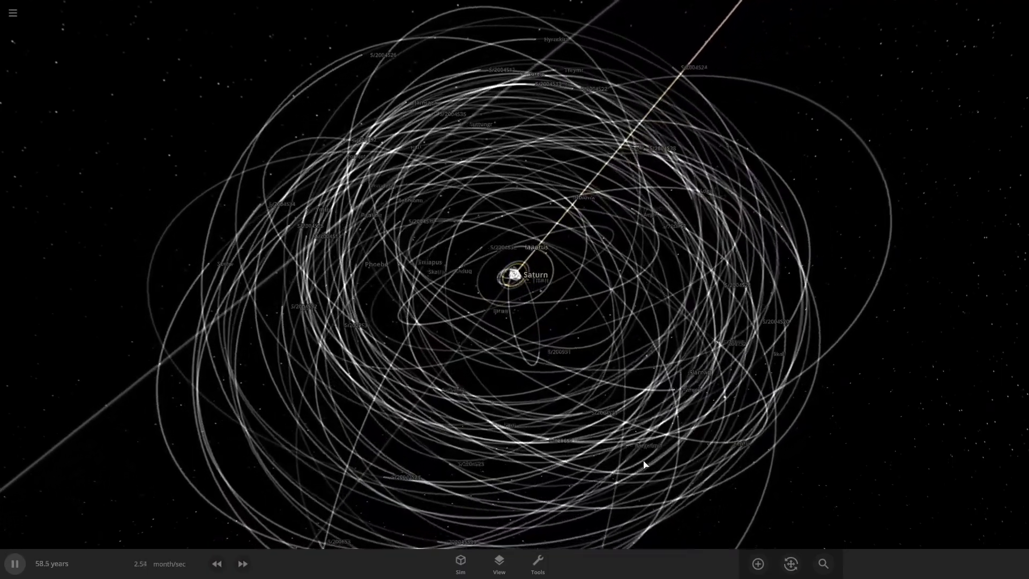
{"action": "left_click_drag", "start_coordinate": [645, 464], "coordinate": [869, 435]}
{"action": "scroll", "coordinate": [788, 460], "scroll_direction": "up", "scroll_amount": 5}
{"action": "left_click", "coordinate": [15, 563]}
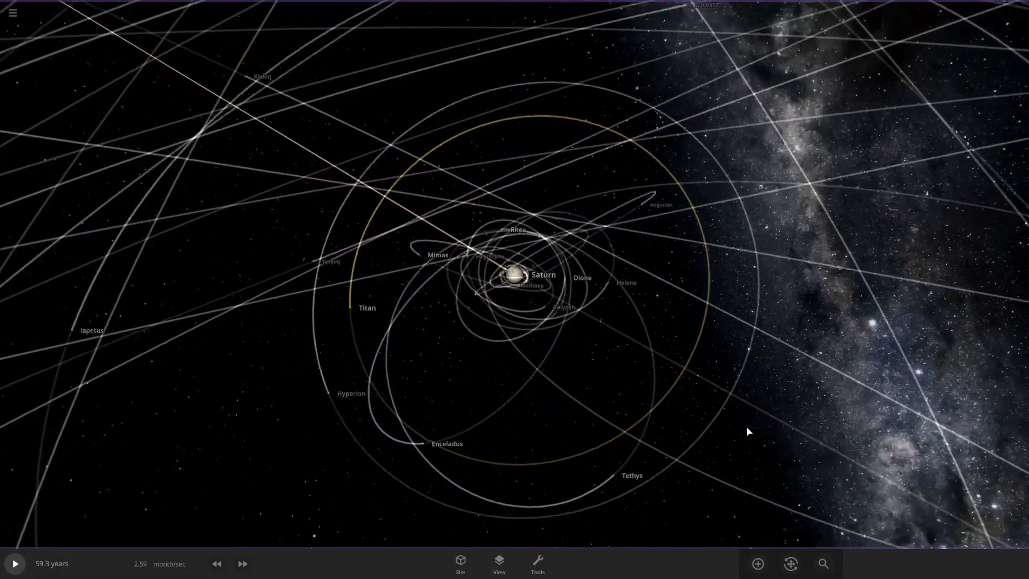
Step: Inspect the paused orbits nearest Saturn and preview Titan from the moon catalogue, closing it without placing anything
{"action": "left_click_drag", "start_coordinate": [747, 428], "coordinate": [637, 363]}
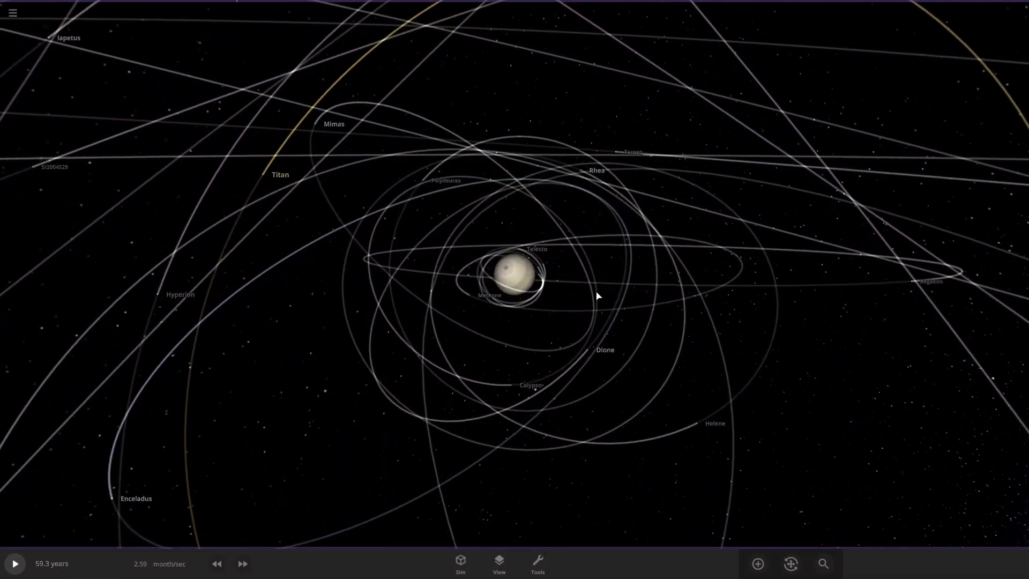
{"action": "left_click_drag", "start_coordinate": [597, 296], "coordinate": [333, 200]}
{"action": "scroll", "coordinate": [416, 283], "scroll_direction": "up", "scroll_amount": 5}
{"action": "scroll", "coordinate": [333, 199], "scroll_direction": "up", "scroll_amount": 3}
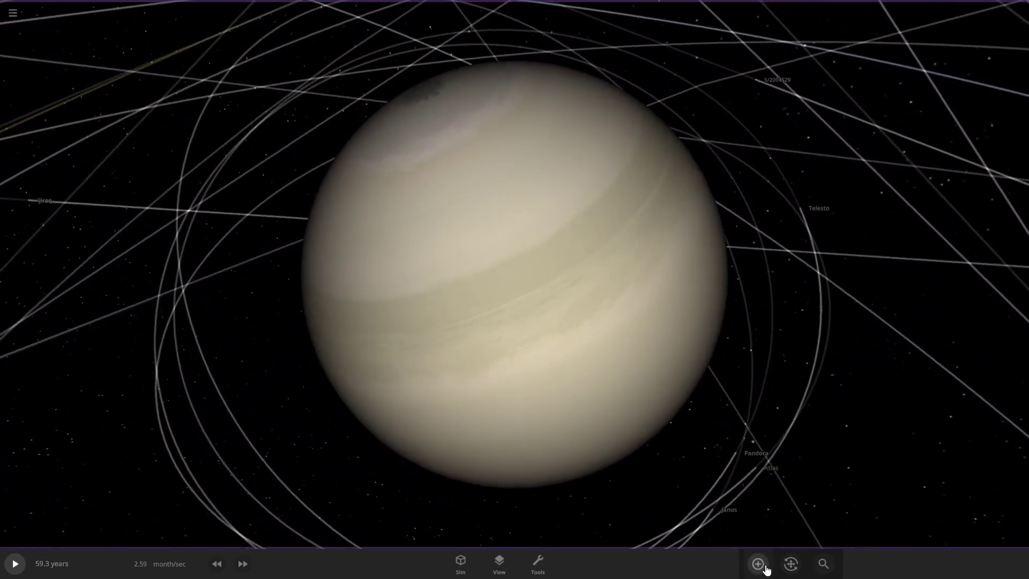
{"action": "left_click", "coordinate": [758, 563]}
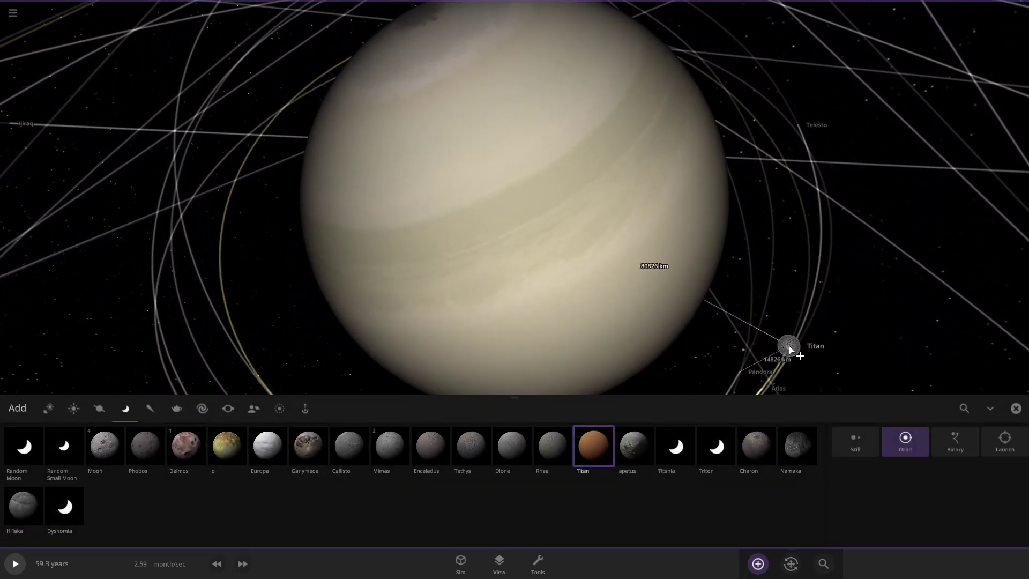
{"action": "left_click", "coordinate": [749, 574]}
Step: Compare the inner moons' disturbed orbits with the outer moons' orbits around the paused Saturn system
{"action": "scroll", "coordinate": [751, 458], "scroll_direction": "down", "scroll_amount": 10}
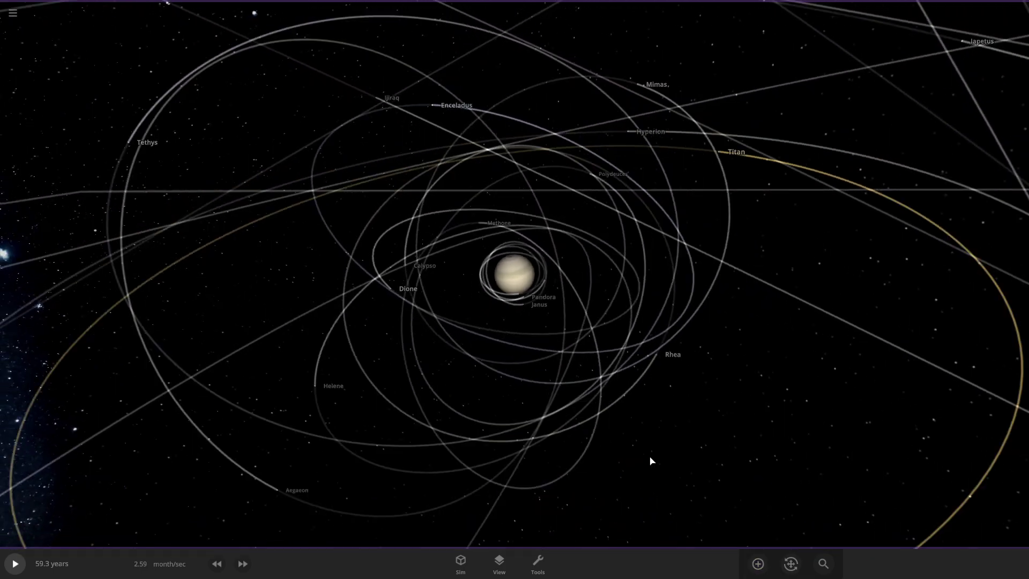
{"action": "scroll", "coordinate": [650, 458], "scroll_direction": "down", "scroll_amount": 4}
{"action": "right_click_drag", "start_coordinate": [650, 458], "coordinate": [720, 491]}
{"action": "scroll", "coordinate": [535, 465], "scroll_direction": "down", "scroll_amount": 5}
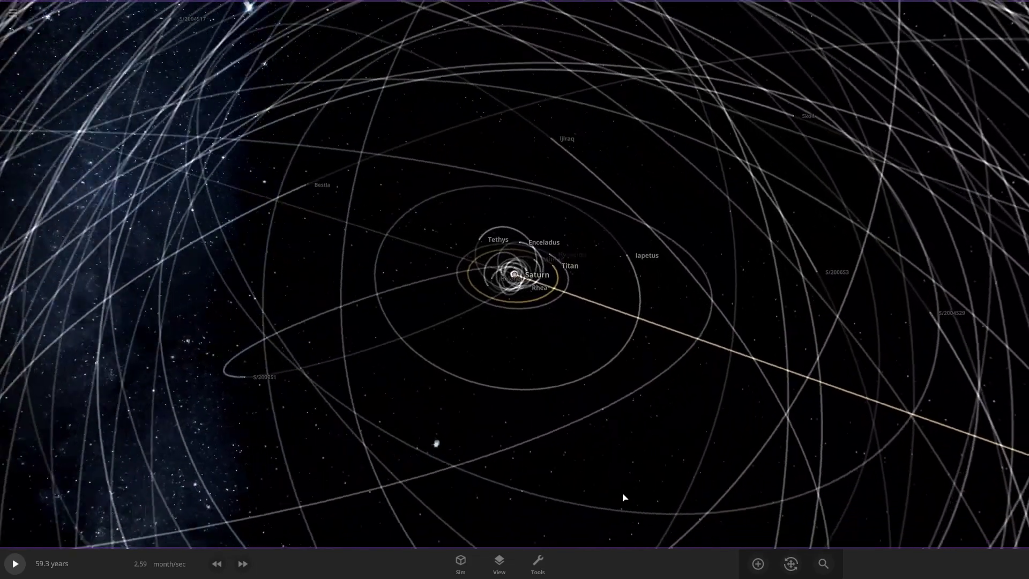
{"action": "scroll", "coordinate": [622, 495], "scroll_direction": "down", "scroll_amount": 3}
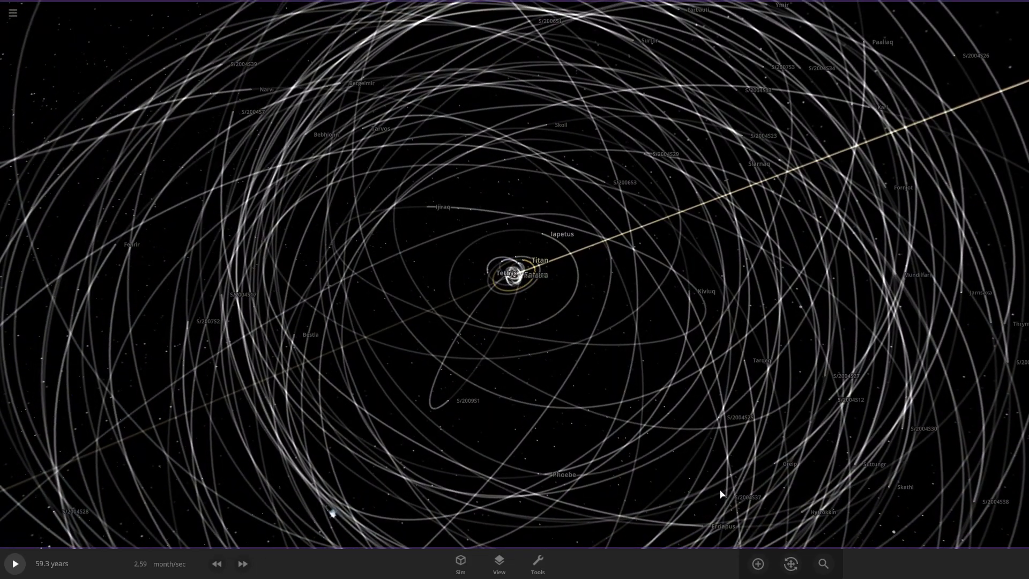
{"action": "scroll", "coordinate": [755, 475], "scroll_direction": "down", "scroll_amount": 5}
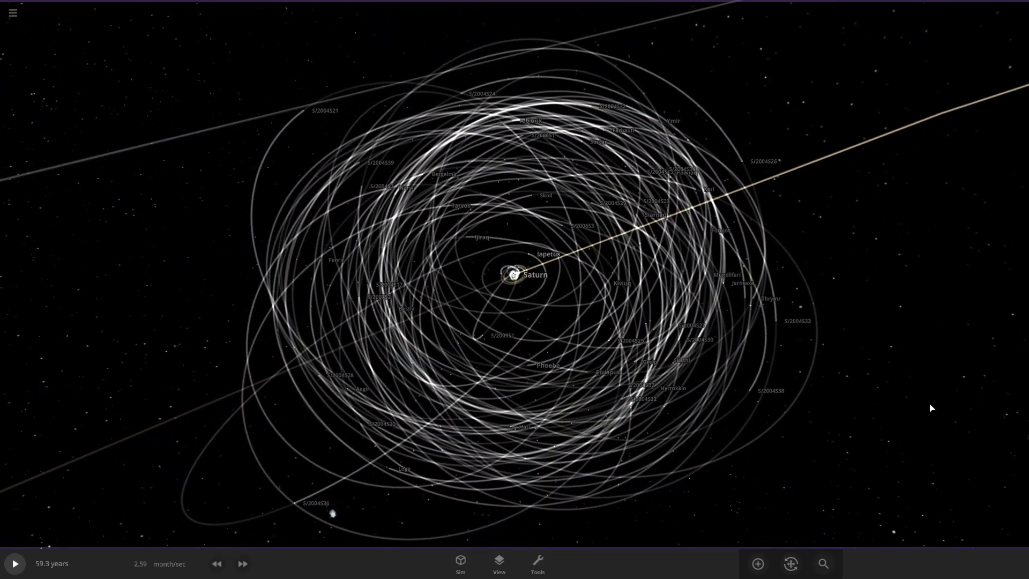